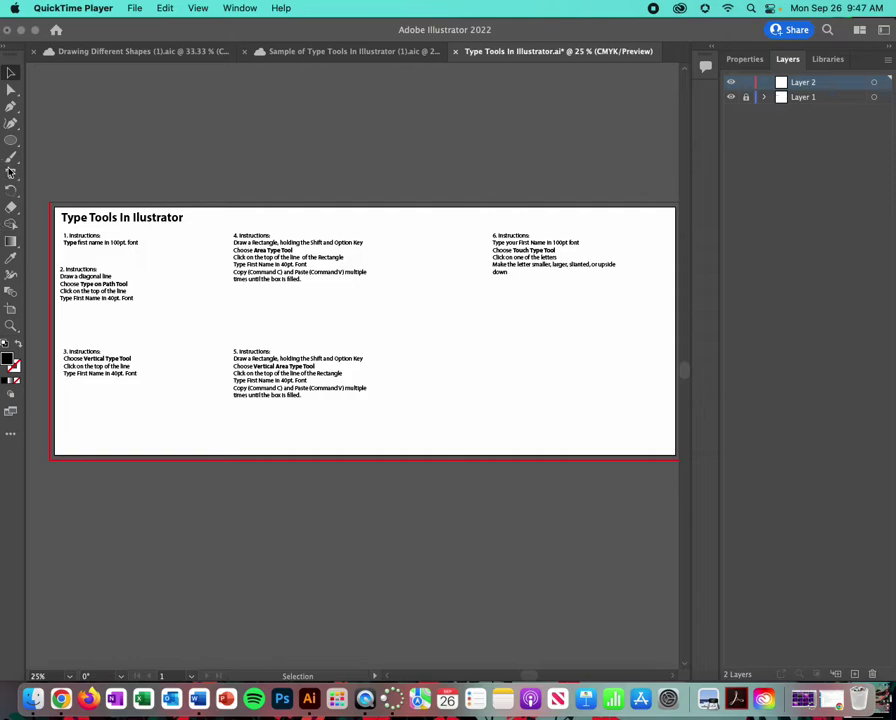
Examine the type tool variants offered in the toolbar and in the complete list of tools.
{"action": "left_click", "coordinate": [11, 174]}
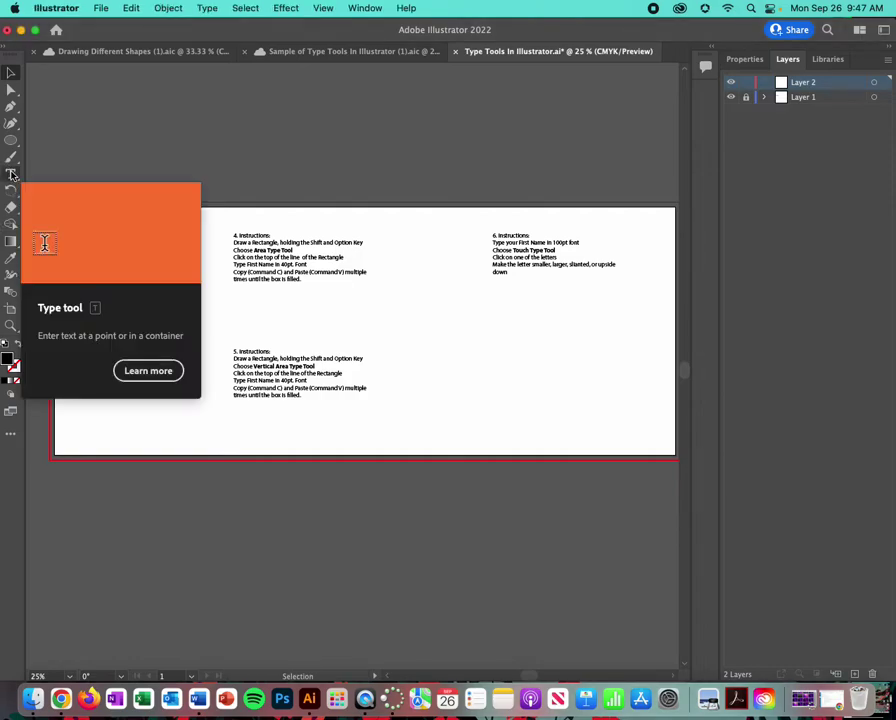
{"action": "left_click", "coordinate": [11, 174]}
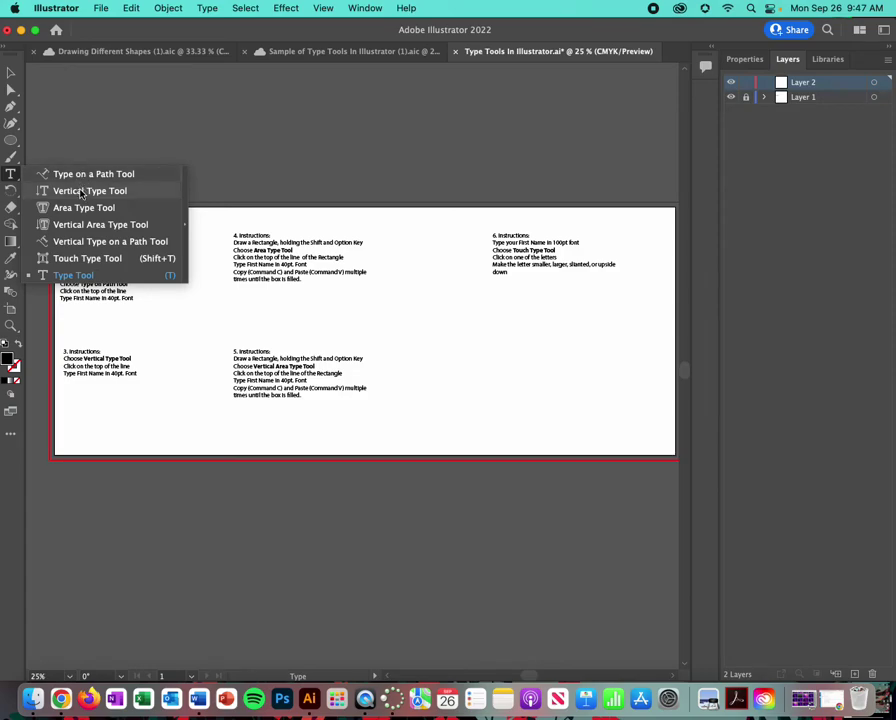
{"action": "left_click", "coordinate": [63, 276]}
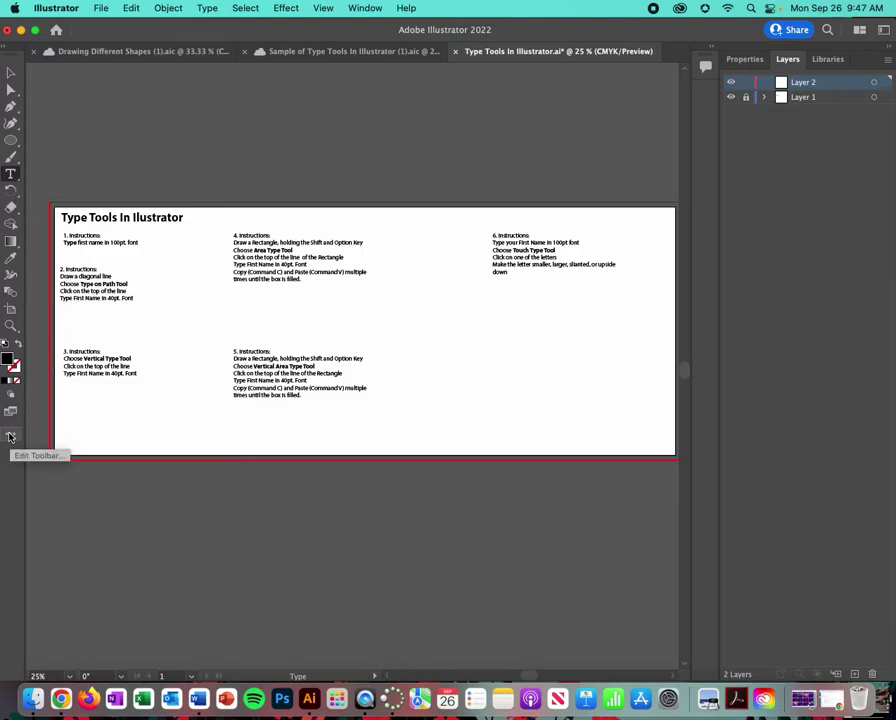
{"action": "left_click", "coordinate": [10, 436]}
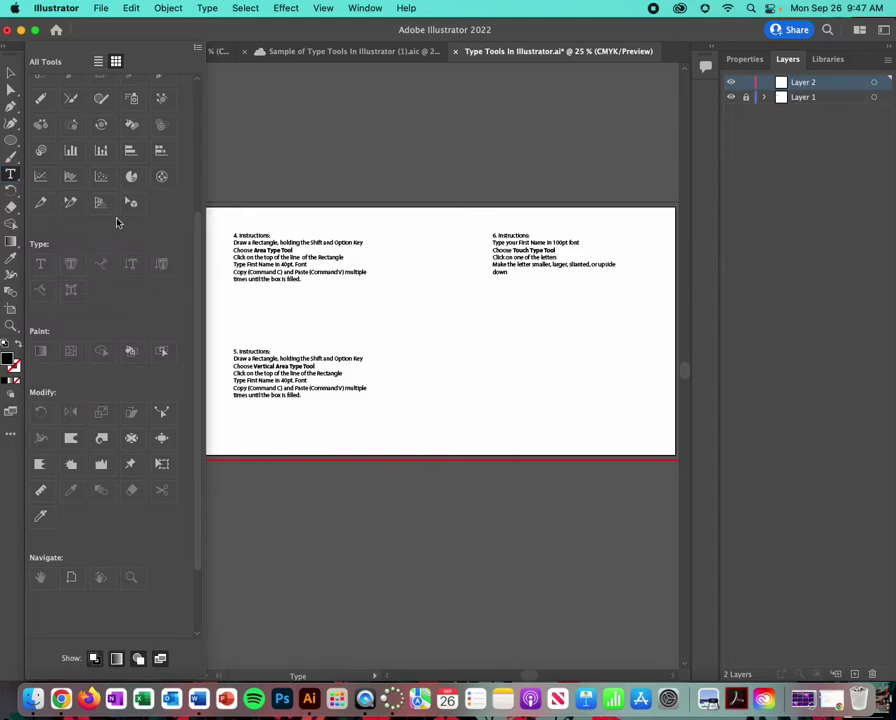
{"action": "left_click", "coordinate": [11, 175]}
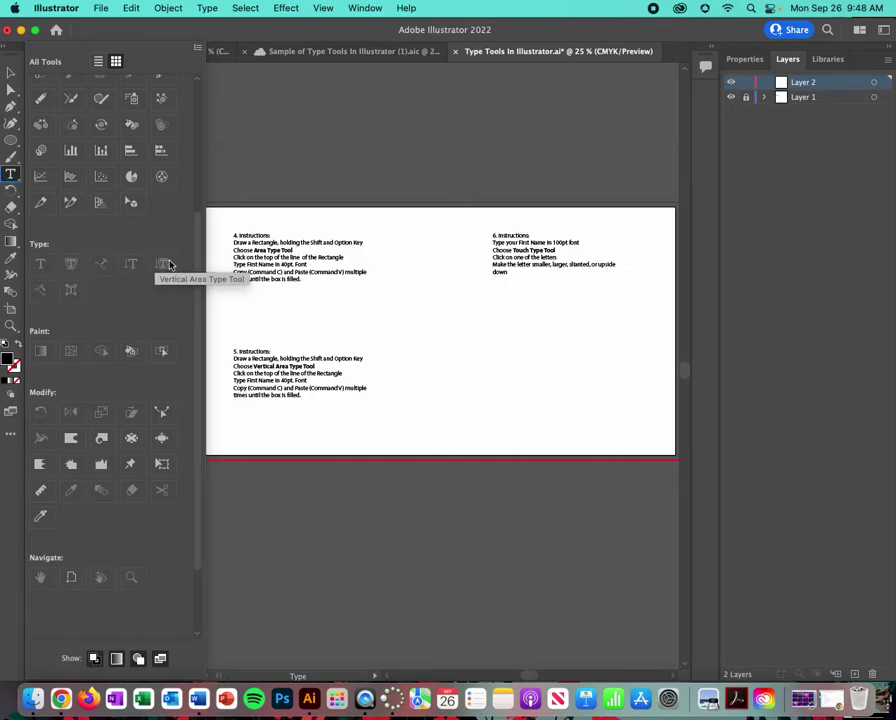
{"action": "left_click", "coordinate": [11, 437]}
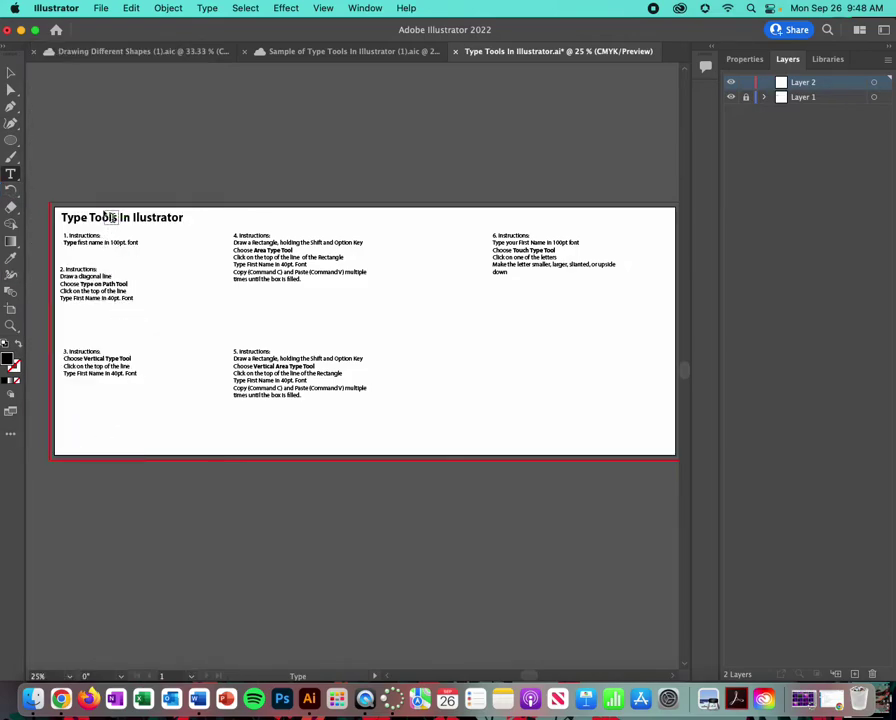
Place a new point text object with the Type Tool just beneath the first instruction.
{"action": "left_click", "coordinate": [11, 325]}
{"action": "left_click_drag", "start_coordinate": [95, 244], "coordinate": [309, 418]}
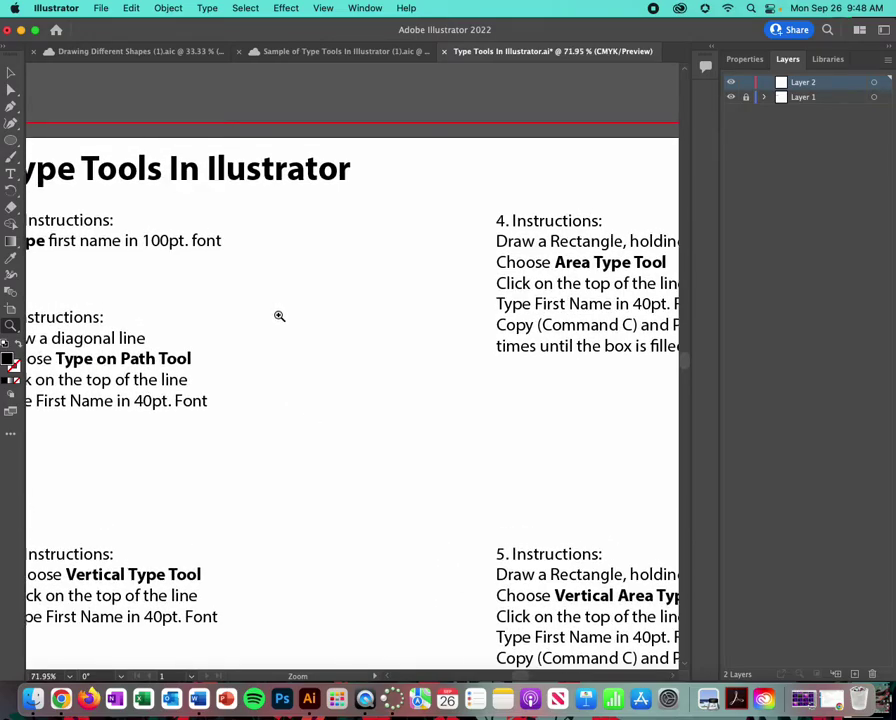
{"action": "left_click_drag", "start_coordinate": [100, 290], "coordinate": [284, 305]}
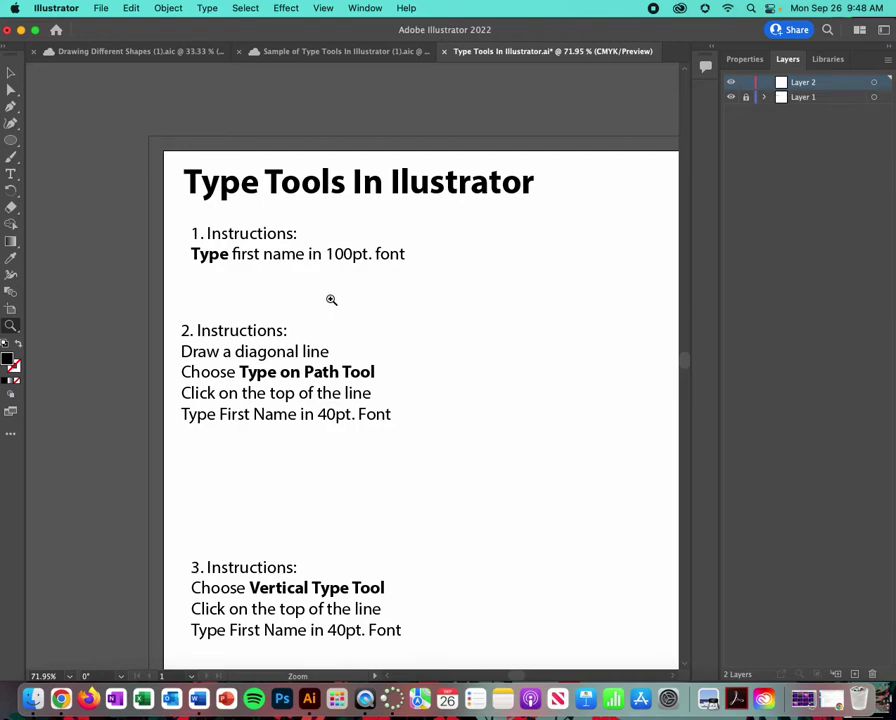
{"action": "key", "text": "t"}
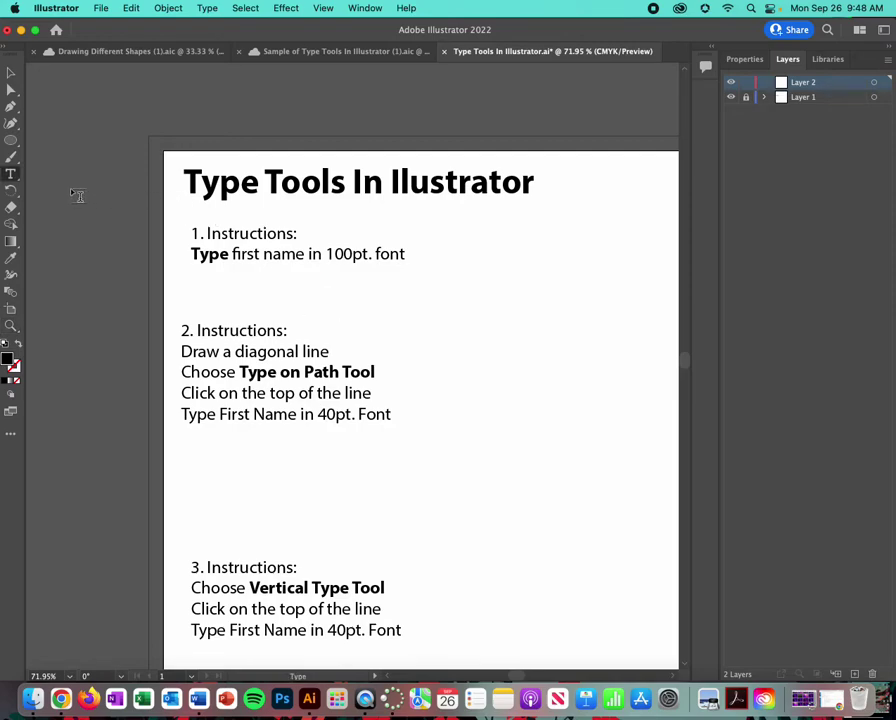
{"action": "left_click", "coordinate": [10, 174]}
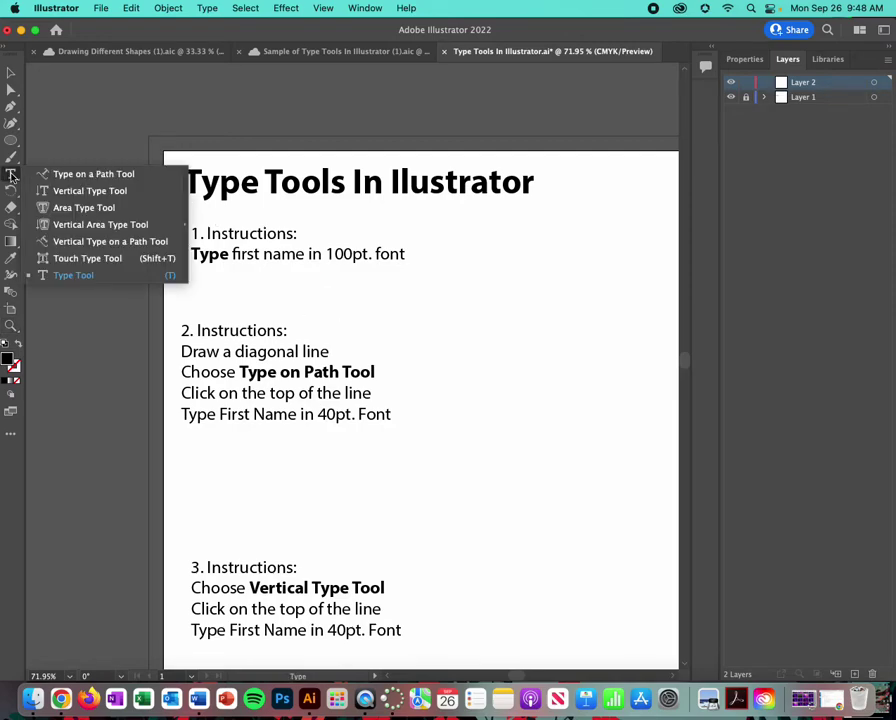
{"action": "left_click", "coordinate": [81, 274]}
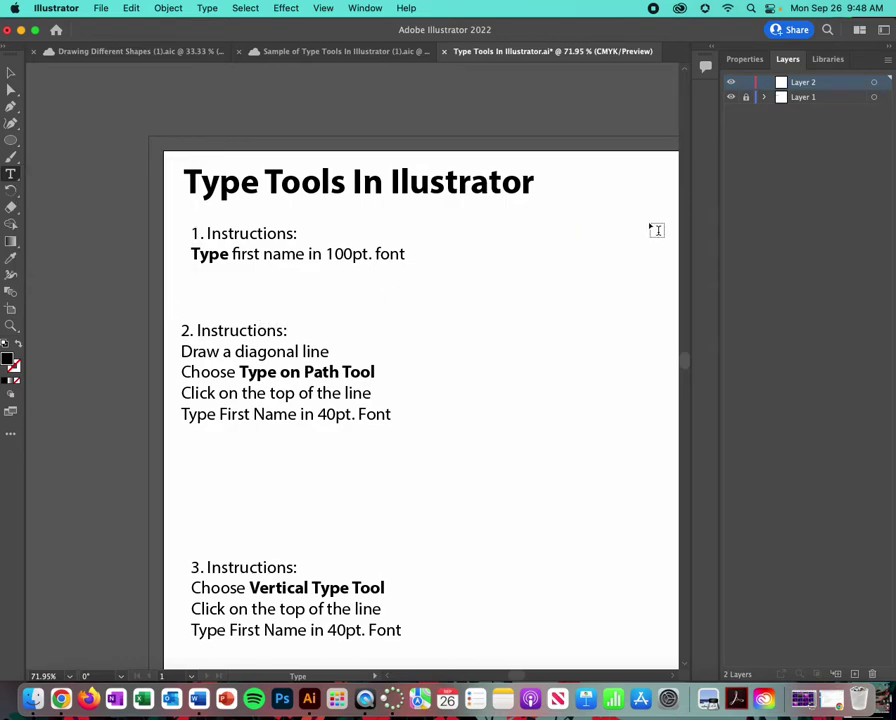
{"action": "left_click", "coordinate": [746, 60]}
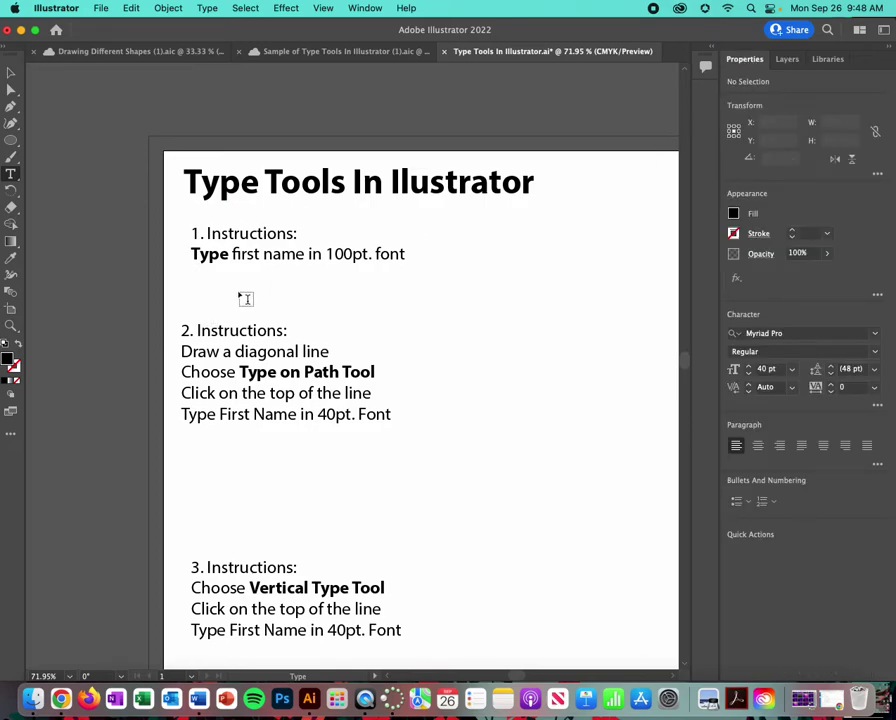
{"action": "left_click", "coordinate": [244, 298]}
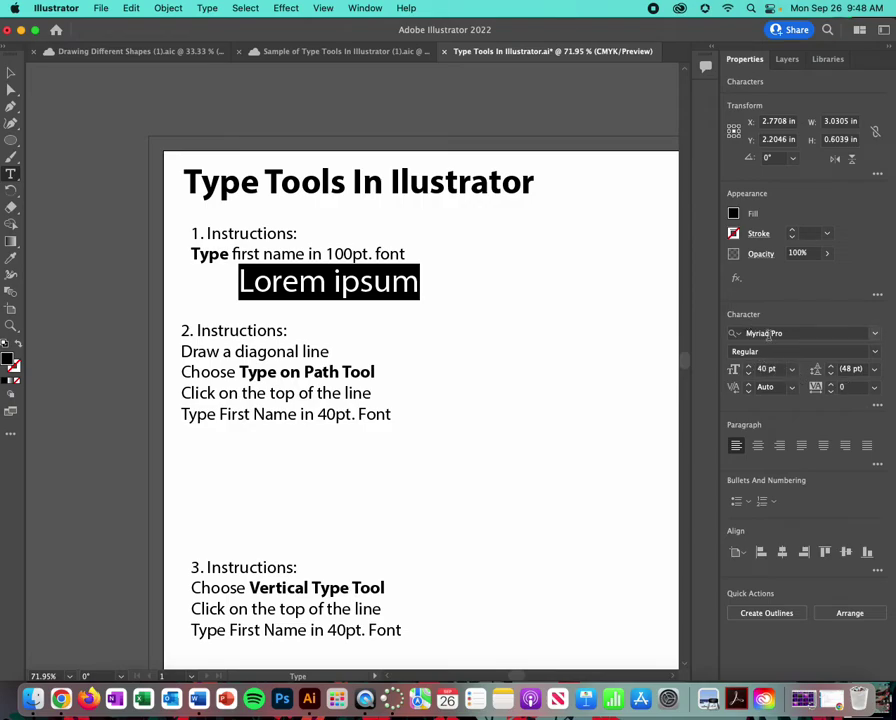
Set the placeholder text's font size to 100 pt and replace it with the first name.
{"action": "left_click", "coordinate": [781, 370]}
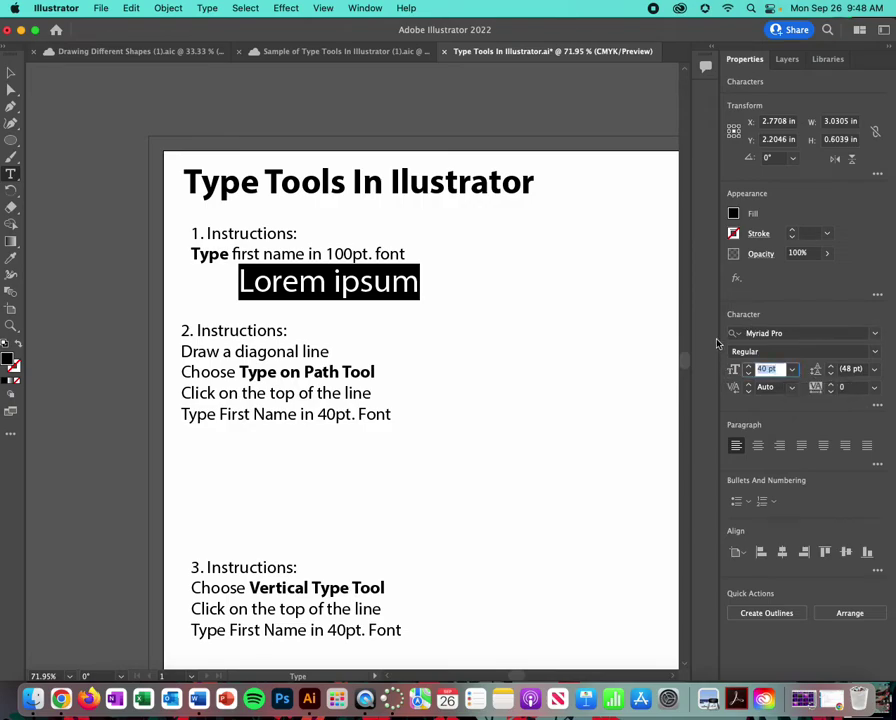
{"action": "type", "text": "100"}
{"action": "key", "text": "Return"}
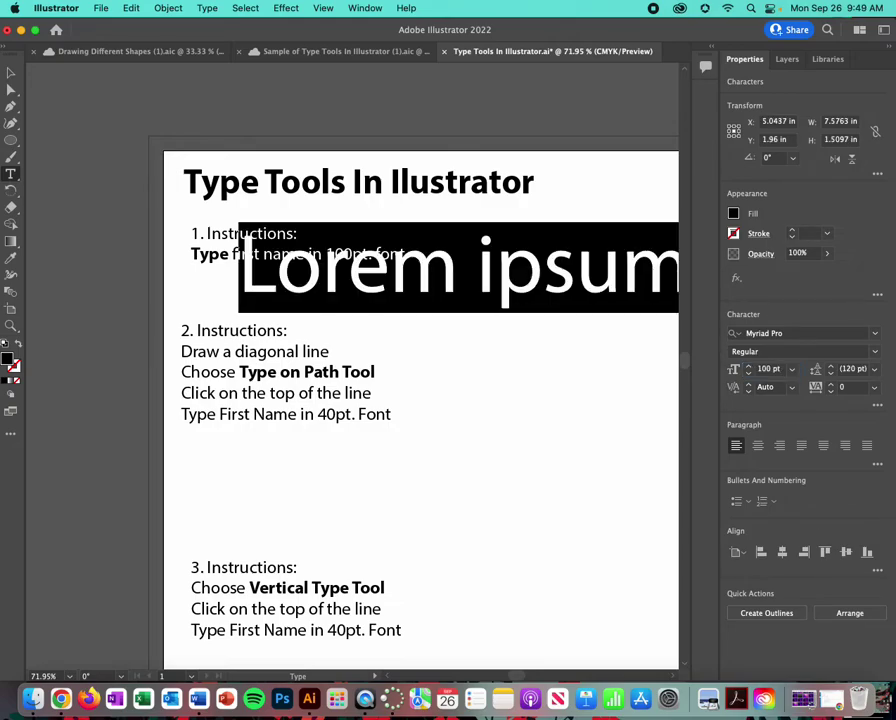
{"action": "type", "text": "Erica"}
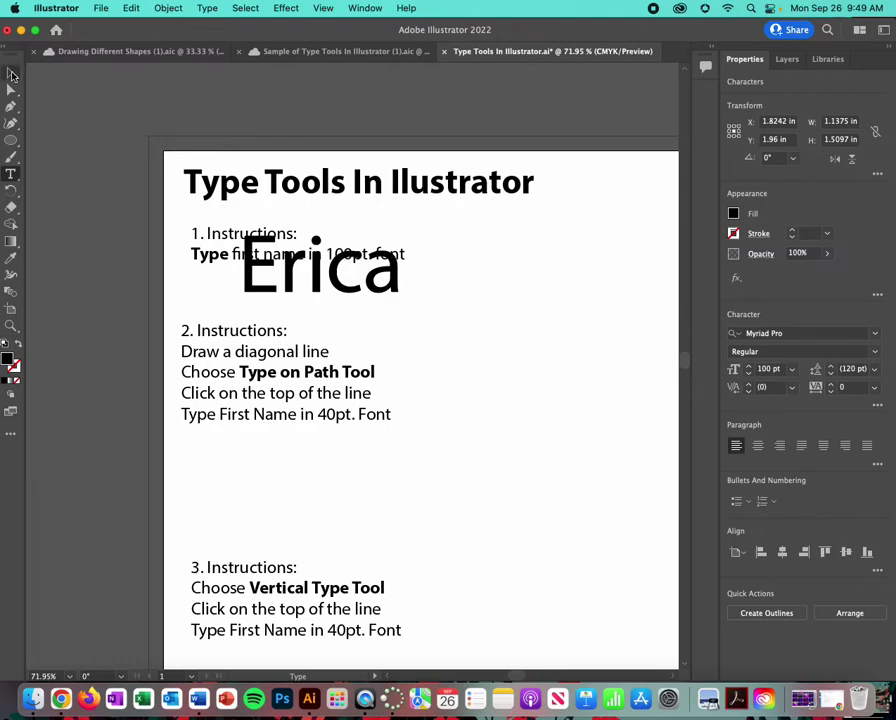
Move the 100 pt name down into the gap between instructions 1 and 2, then deselect it.
{"action": "left_click", "coordinate": [11, 73]}
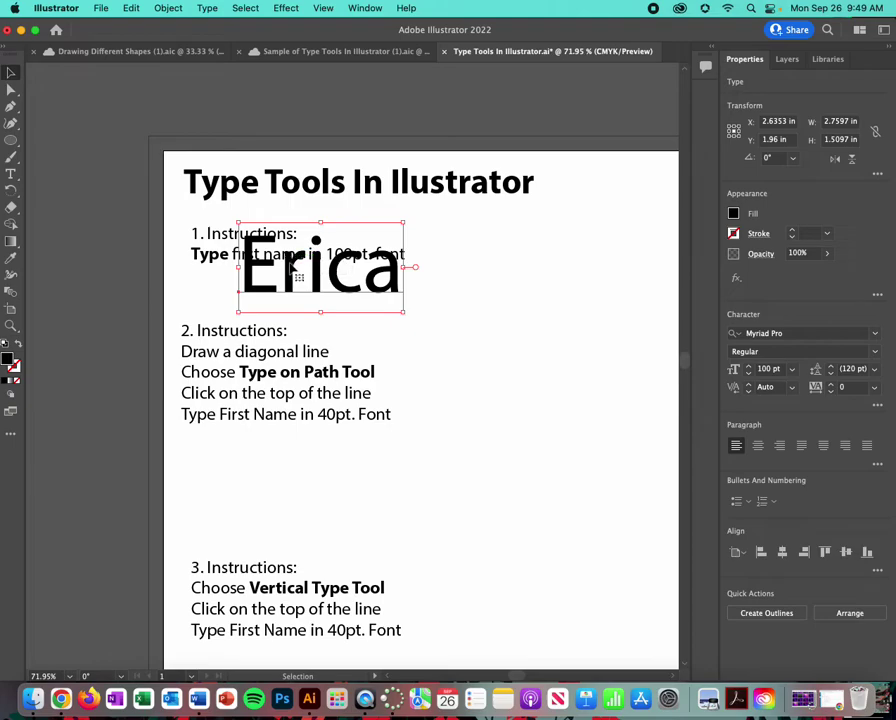
{"action": "left_click_drag", "start_coordinate": [293, 270], "coordinate": [304, 293]}
{"action": "left_click", "coordinate": [474, 403]}
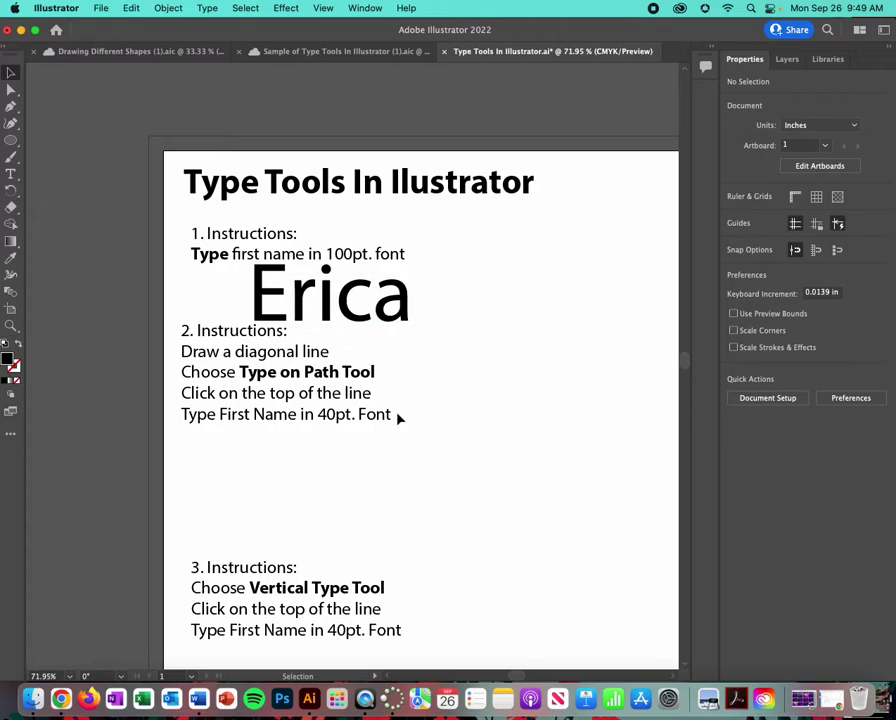
Draw a line sloping down to the right beneath instruction 2, about 2.63 in wide and 2.24 in high.
{"action": "left_click_drag", "start_coordinate": [366, 482], "coordinate": [294, 350]}
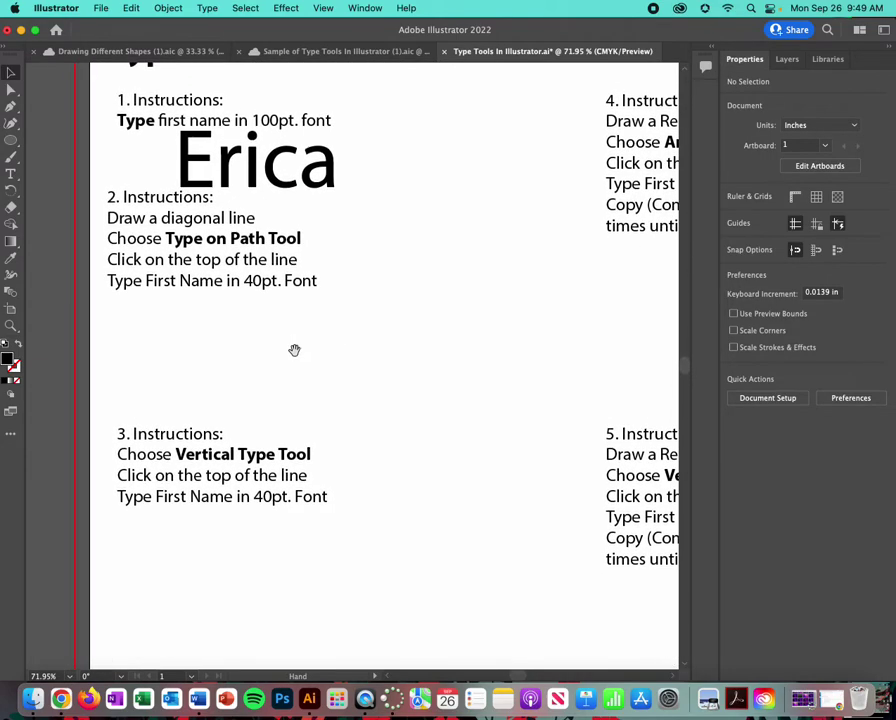
{"action": "left_click_drag", "start_coordinate": [368, 400], "coordinate": [332, 376]}
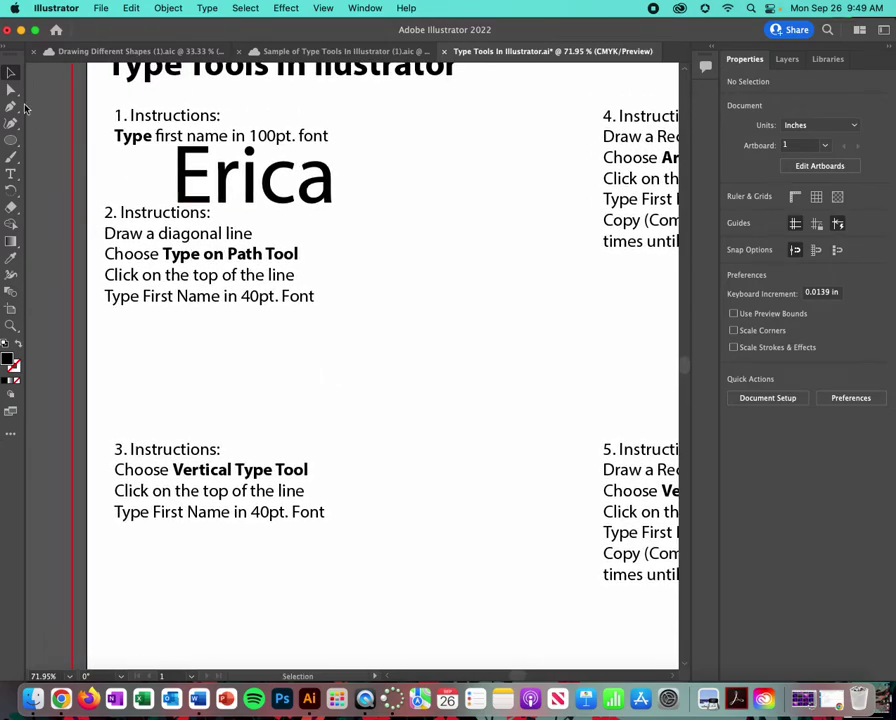
{"action": "left_click_drag", "start_coordinate": [11, 140], "coordinate": [47, 141]}
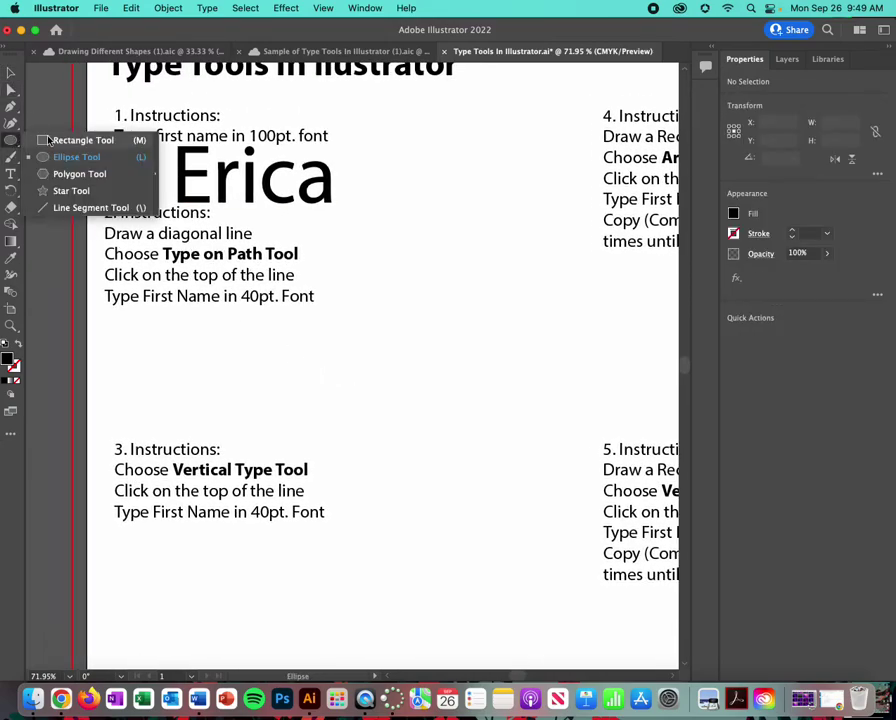
{"action": "left_click", "coordinate": [91, 208]}
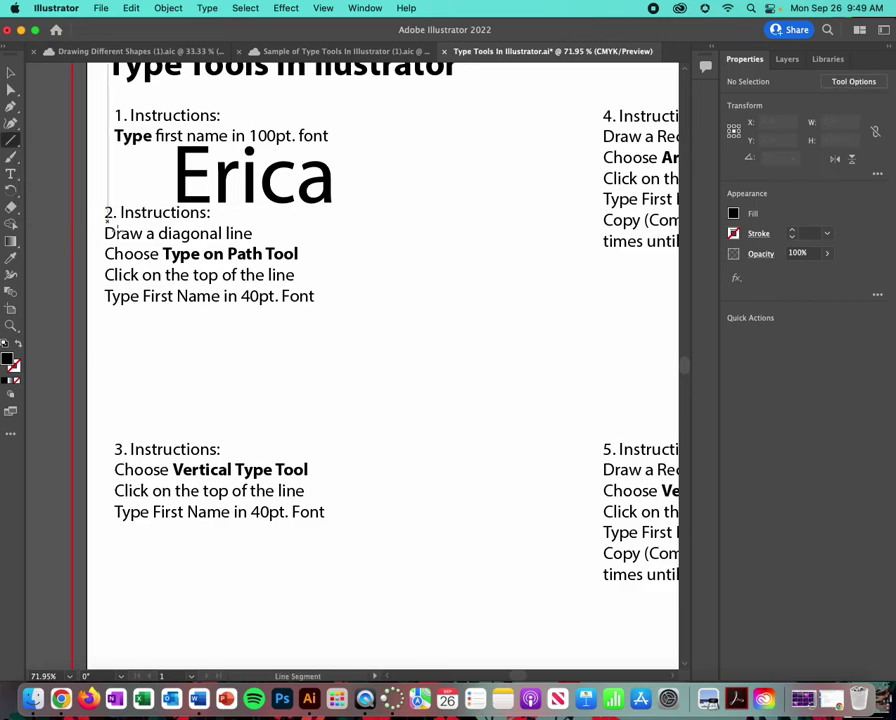
{"action": "left_click_drag", "start_coordinate": [158, 314], "coordinate": [315, 449]}
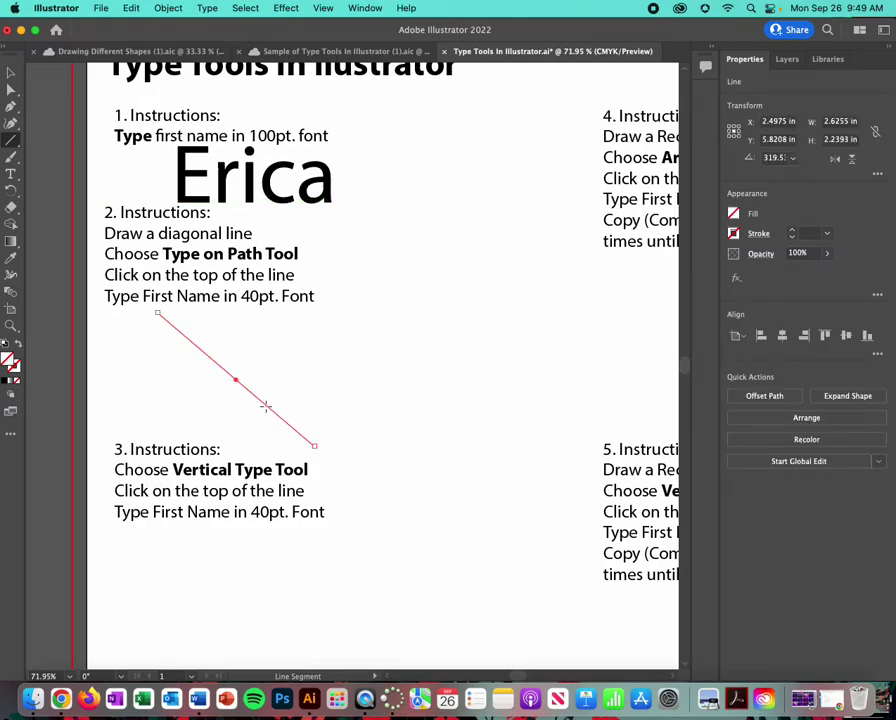
Add the first name along the diagonal line with the Type on a Path Tool at 40 pt.
{"action": "left_click", "coordinate": [12, 175]}
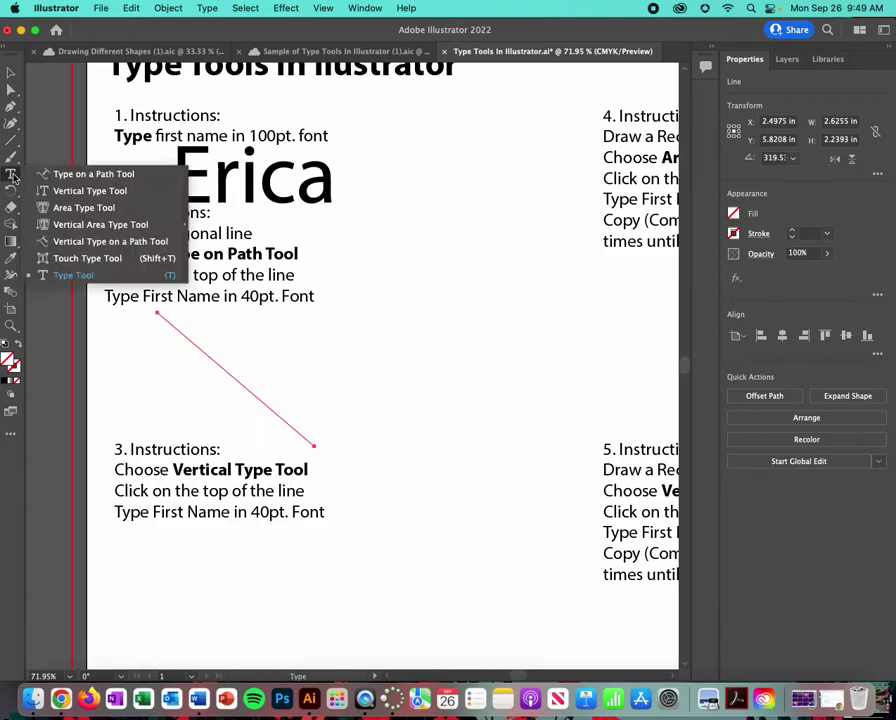
{"action": "left_click", "coordinate": [93, 176]}
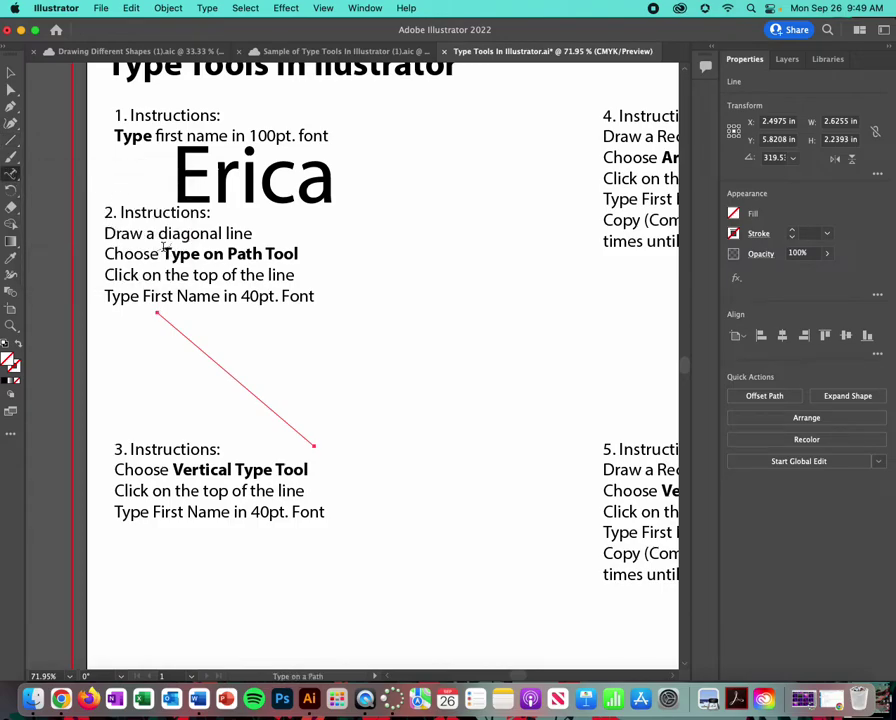
{"action": "left_click", "coordinate": [160, 316]}
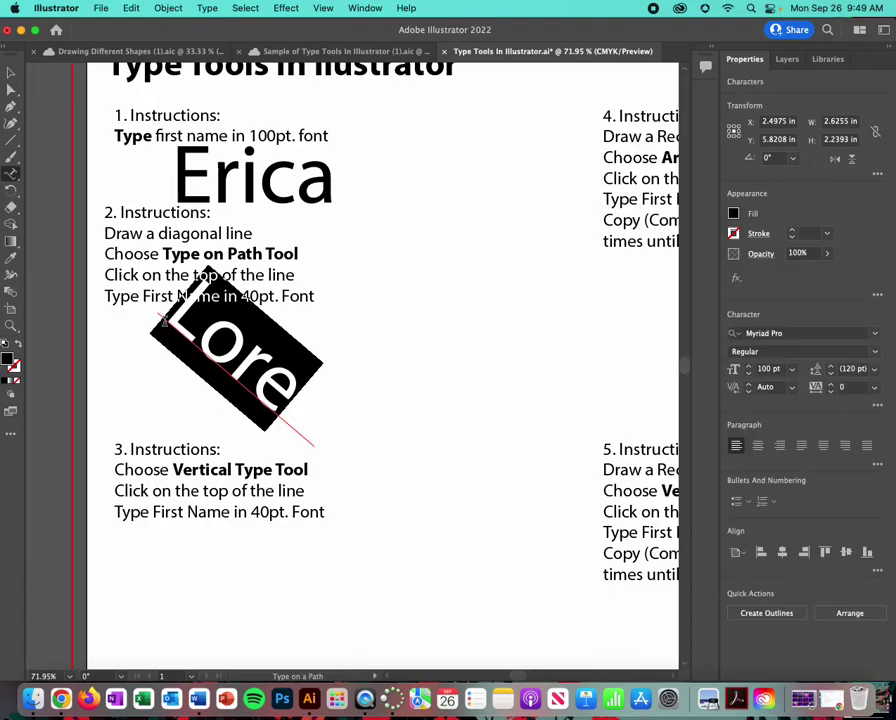
{"action": "left_click", "coordinate": [750, 369]}
{"action": "type", "text": "40"}
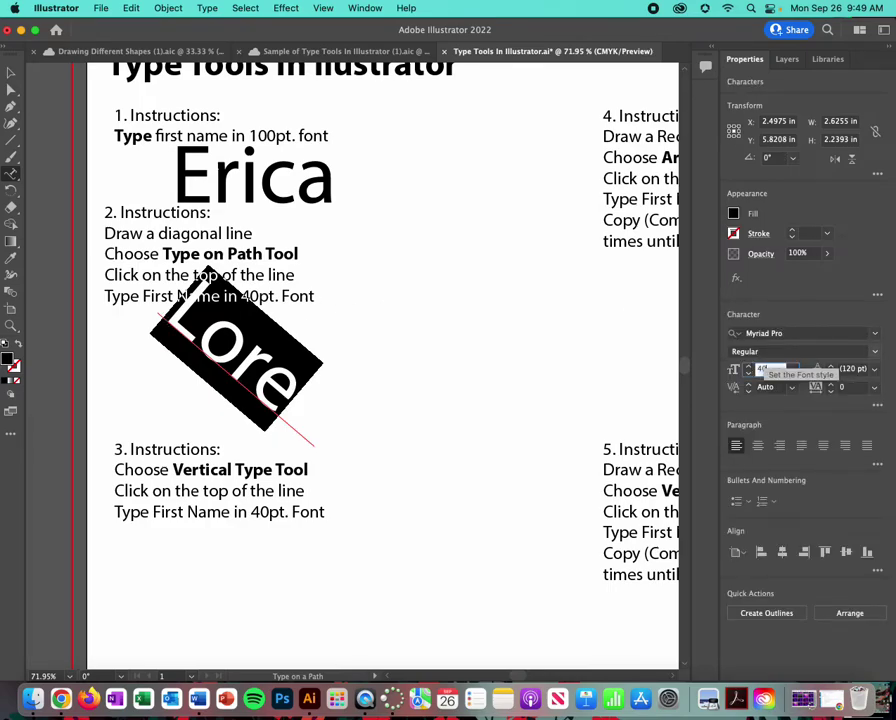
{"action": "key", "text": "Return"}
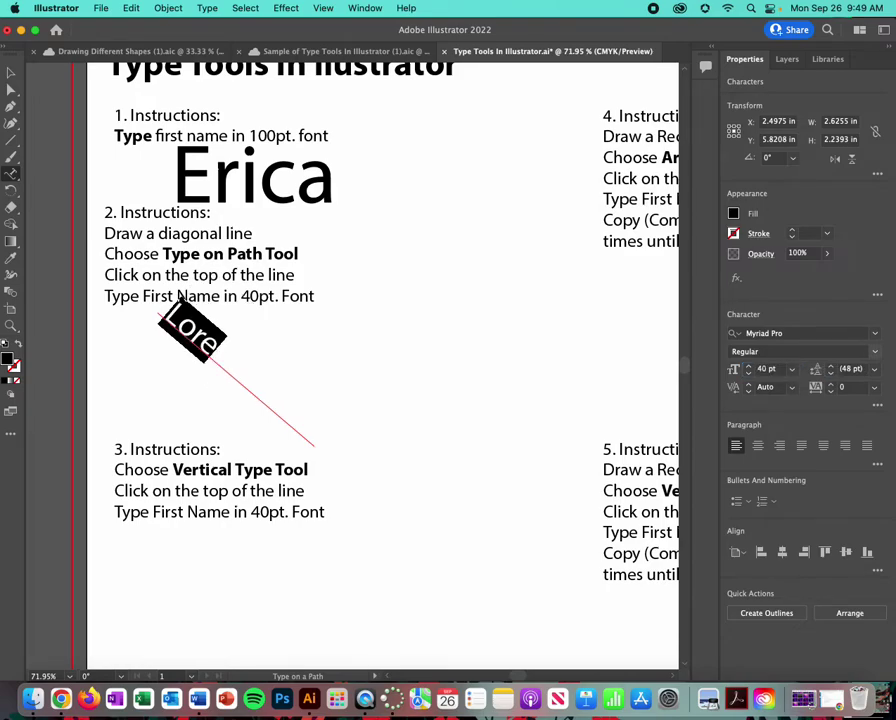
{"action": "type", "text": "Erica"}
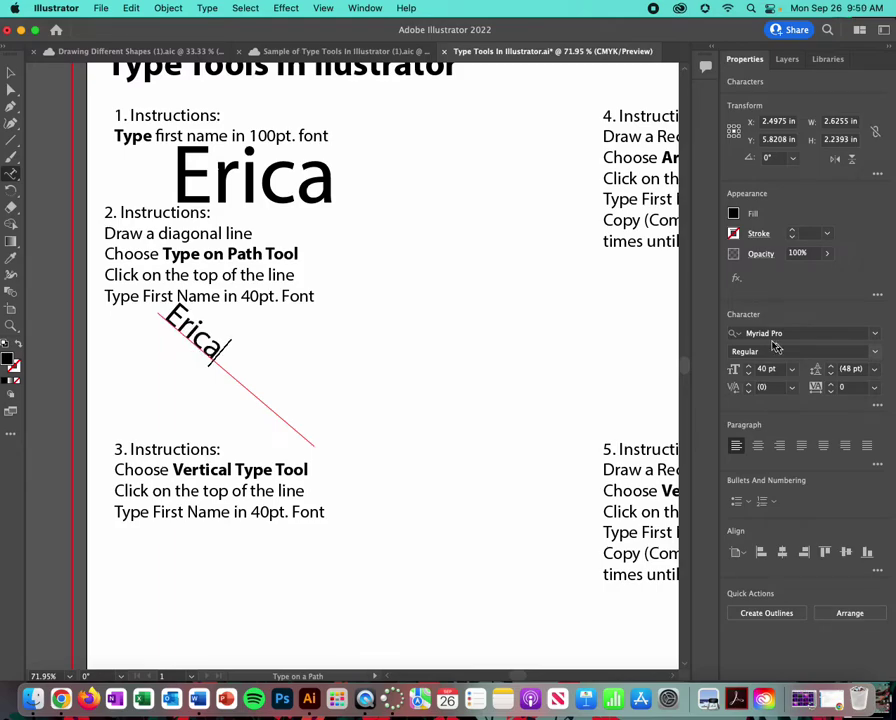
Move the diagonal name slightly down and right, clear of instruction 2's text, and deselect it.
{"action": "left_click", "coordinate": [9, 73]}
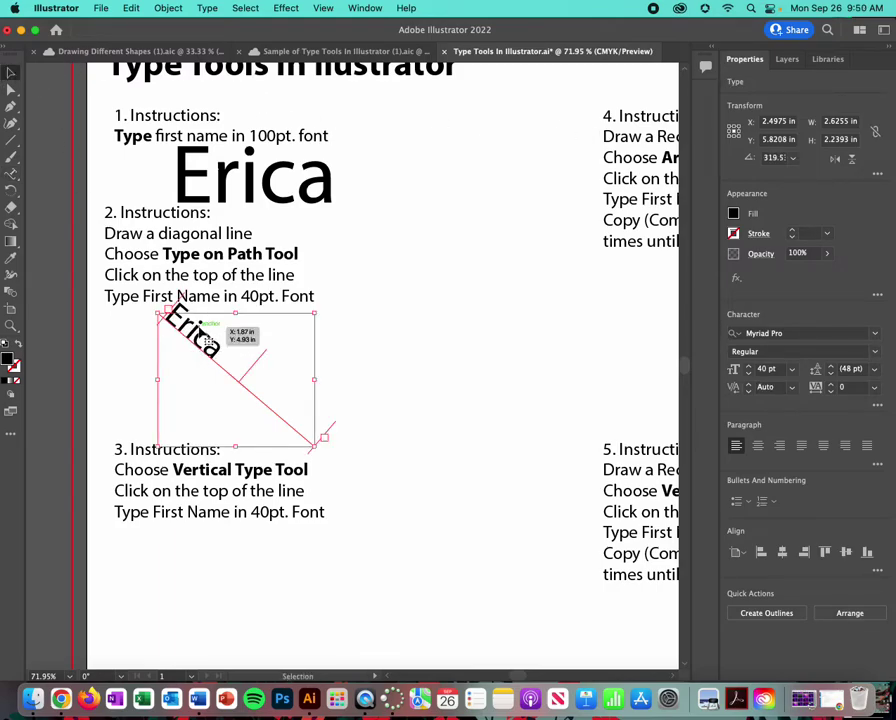
{"action": "left_click_drag", "start_coordinate": [212, 333], "coordinate": [242, 353]}
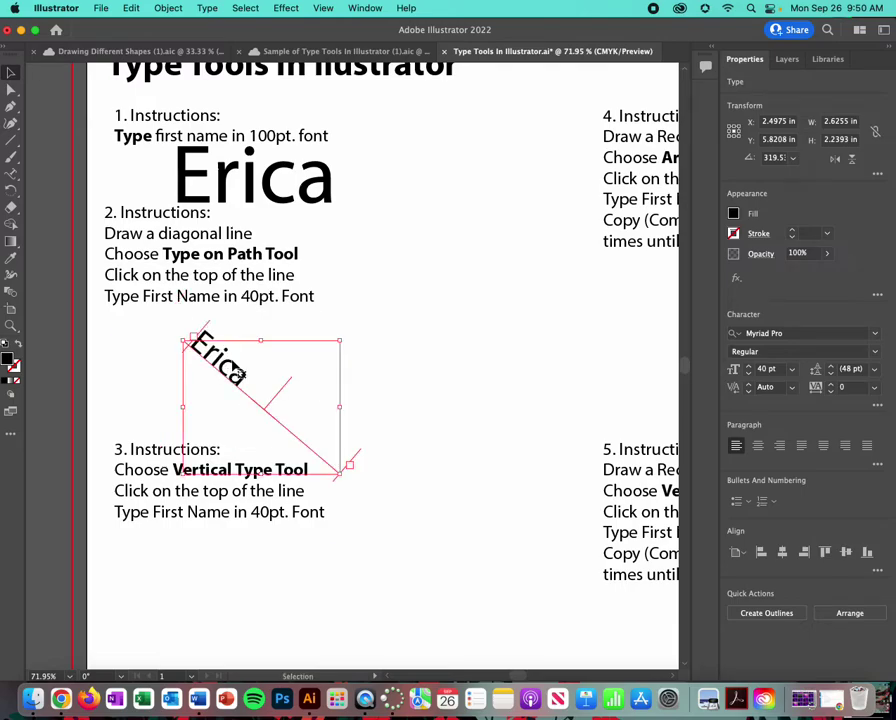
{"action": "left_click", "coordinate": [423, 375]}
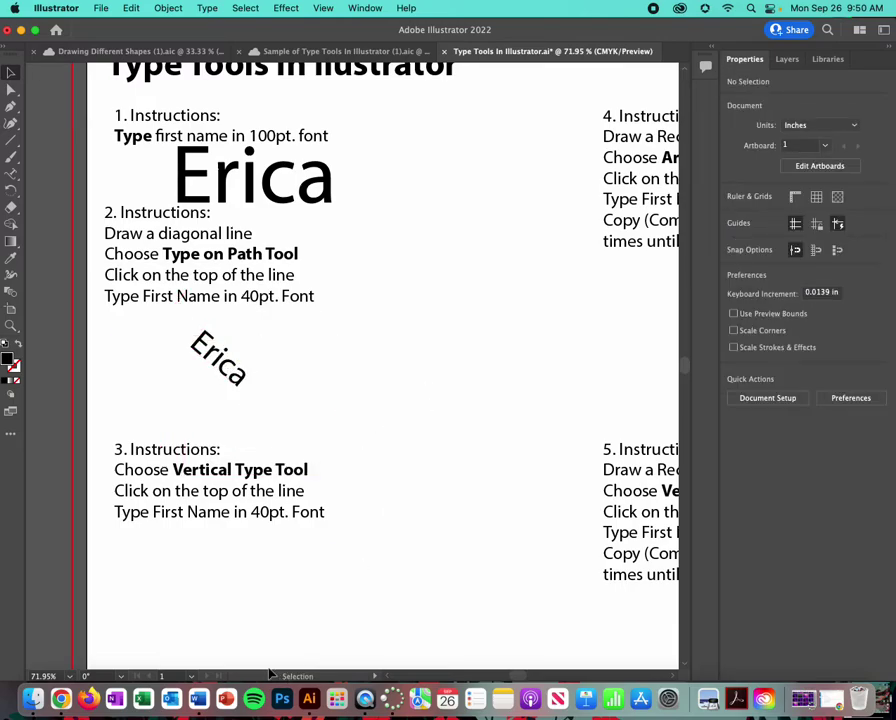
Add the first name in 40 pt vertical text beneath instruction 3 with the Vertical Type Tool, then deselect it.
{"action": "left_click_drag", "start_coordinate": [220, 618], "coordinate": [278, 436]}
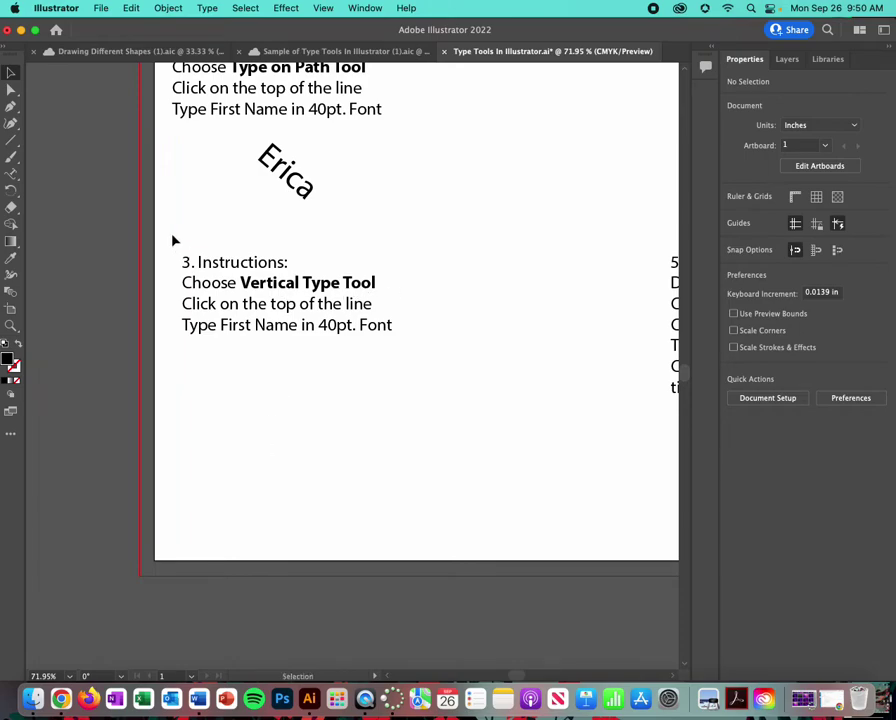
{"action": "left_click", "coordinate": [13, 174]}
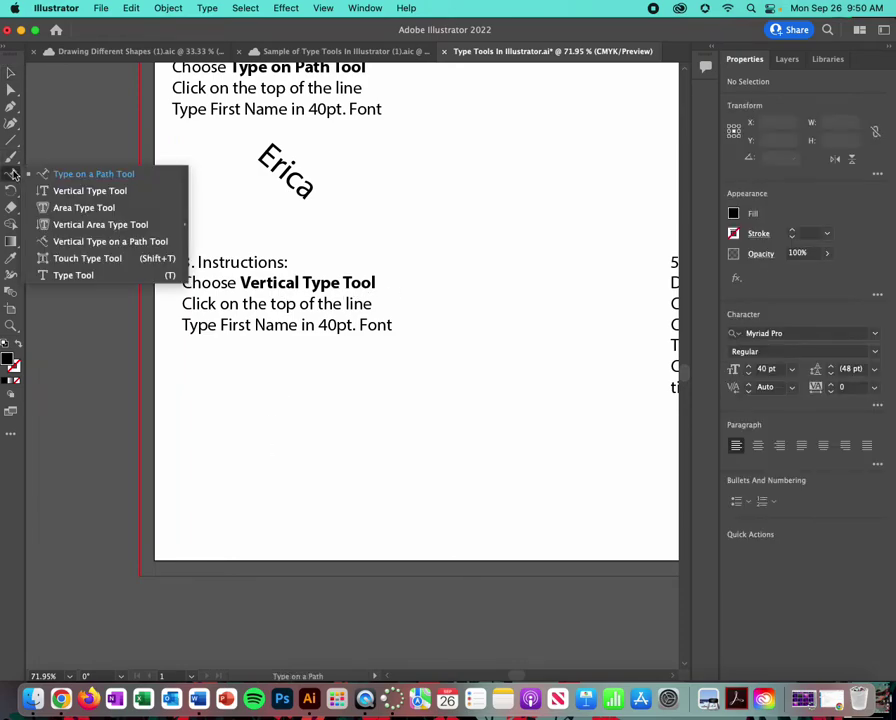
{"action": "left_click", "coordinate": [92, 190]}
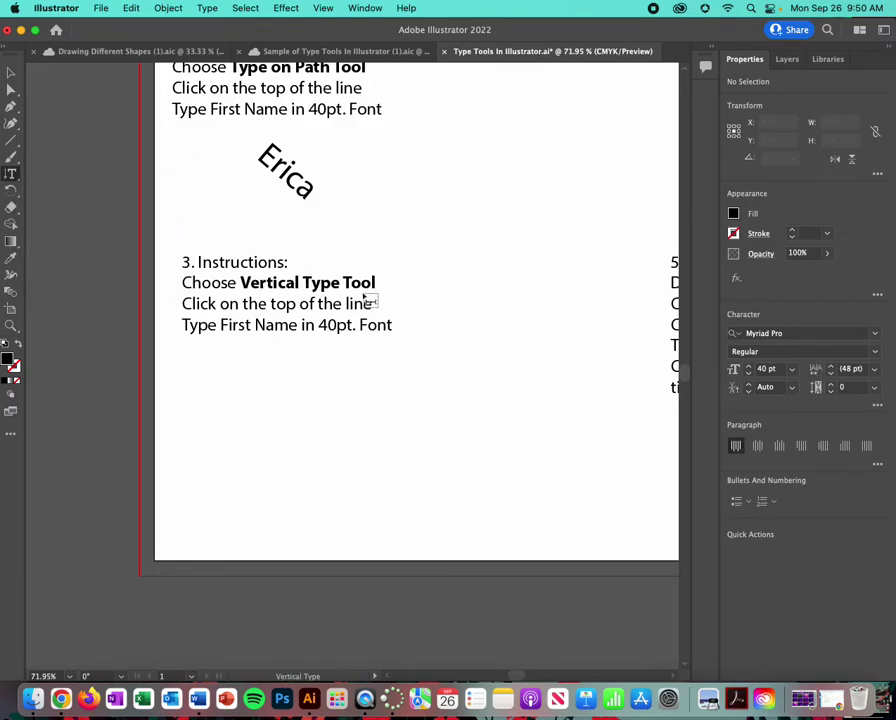
{"action": "left_click", "coordinate": [303, 357]}
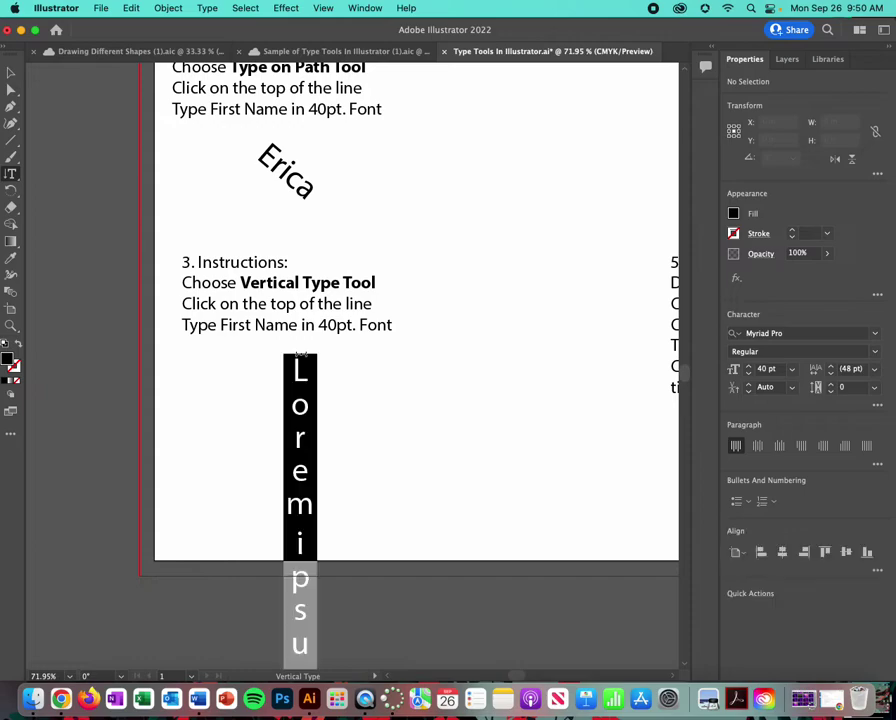
{"action": "type", "text": "Erica"}
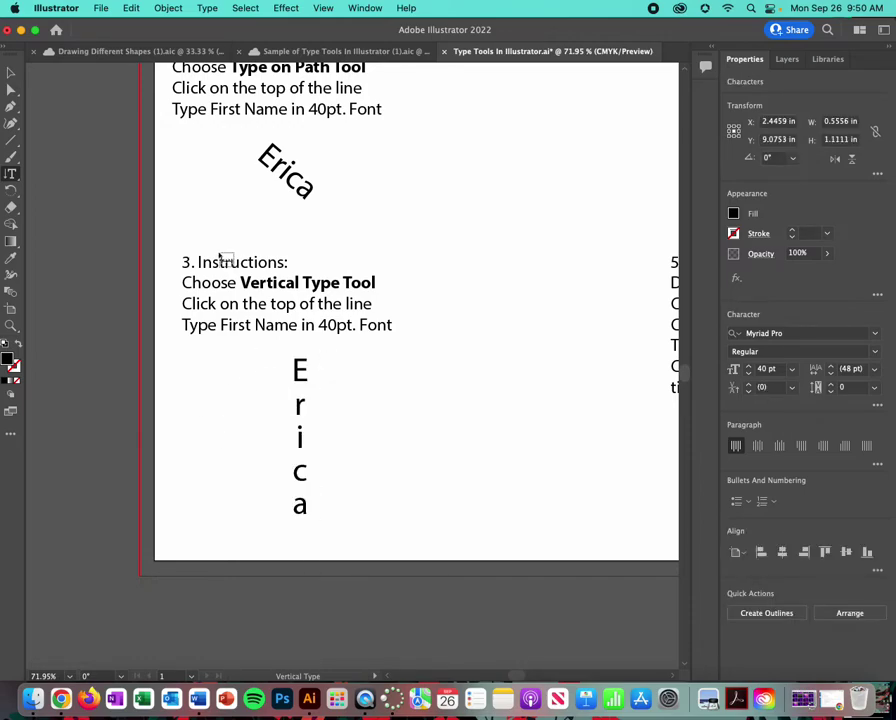
{"action": "left_click", "coordinate": [11, 74]}
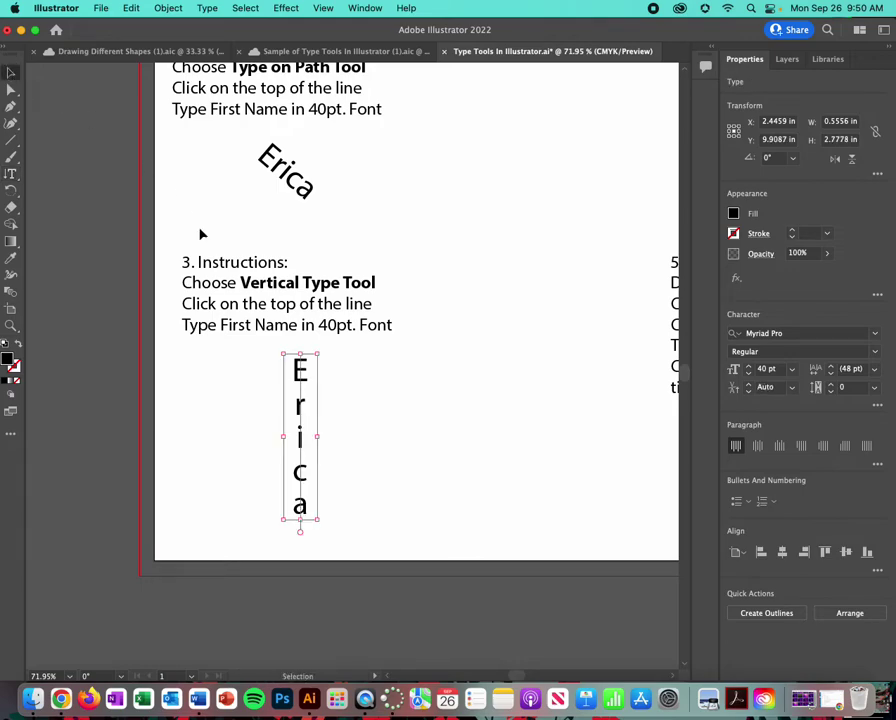
{"action": "left_click", "coordinate": [364, 424]}
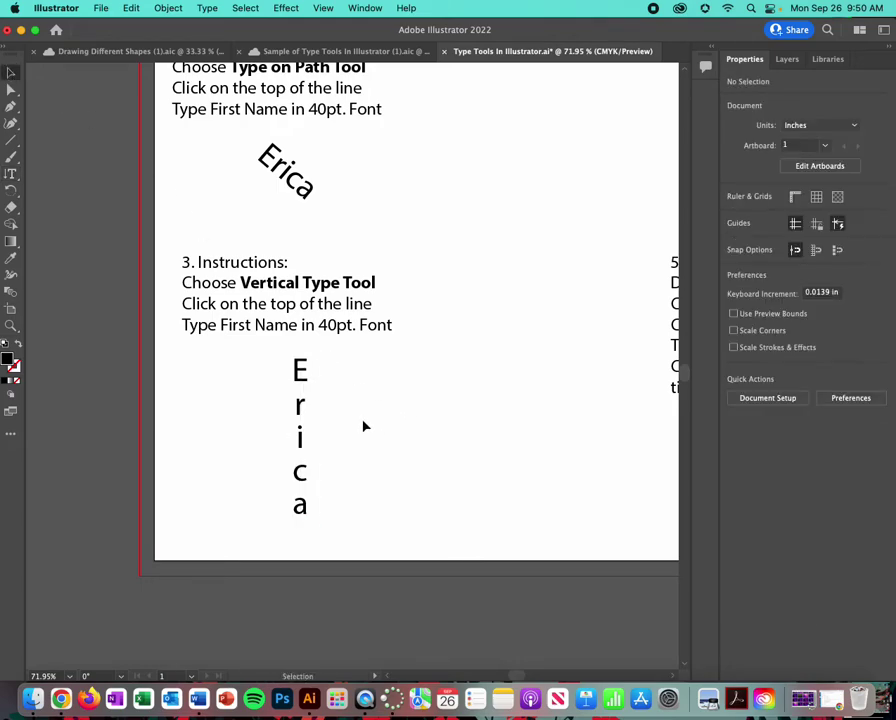
{"action": "left_click", "coordinate": [300, 415]}
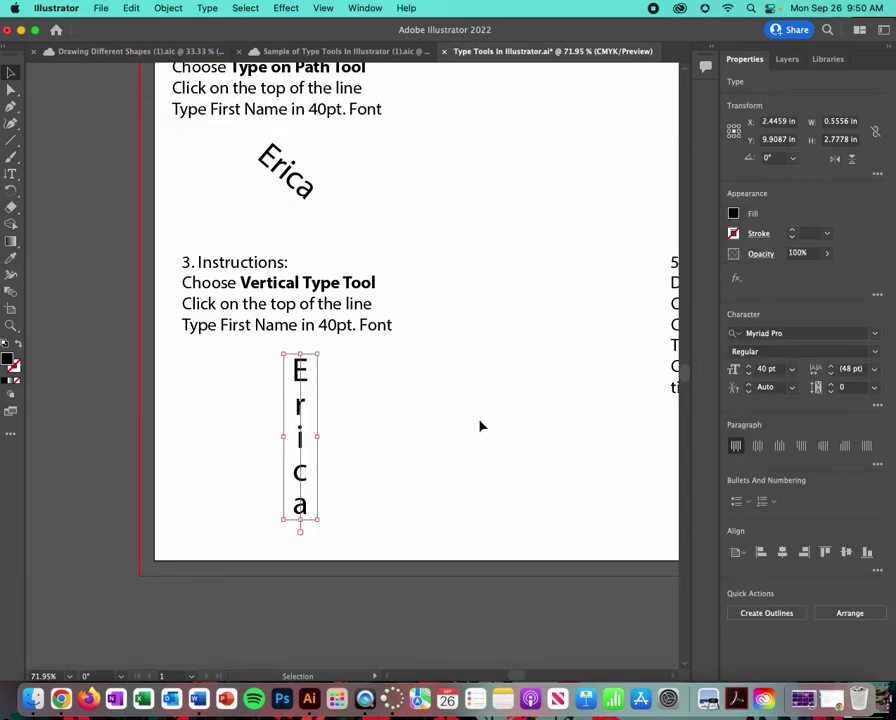
{"action": "left_click", "coordinate": [424, 418]}
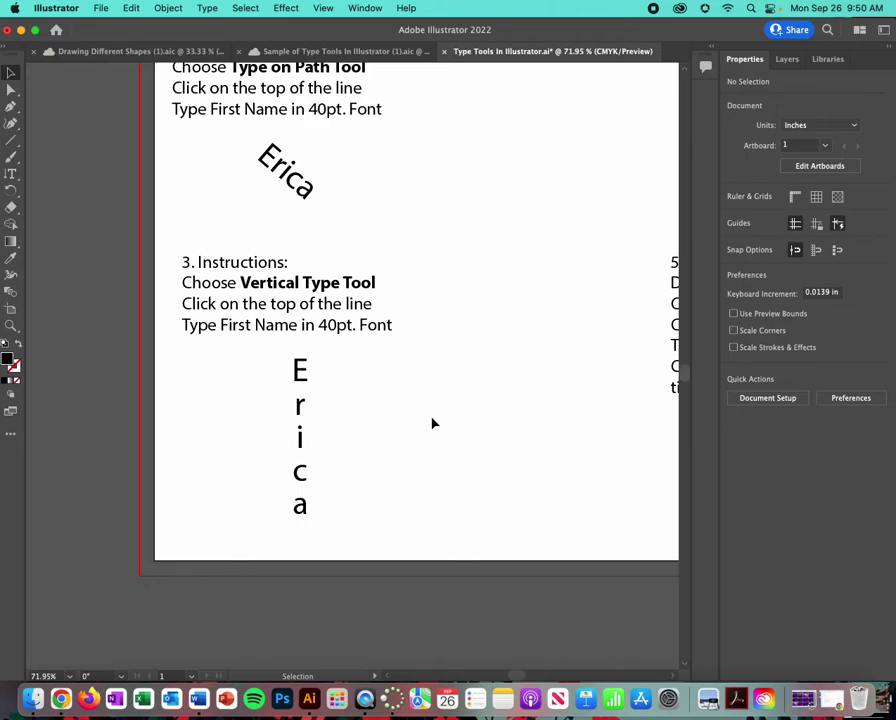
Draw a rectangle outward from its centre beneath instruction 4, about 4.03 in wide and 2.52 in high.
{"action": "key", "text": "space"}
{"action": "left_click_drag", "start_coordinate": [640, 130], "coordinate": [150, 404]}
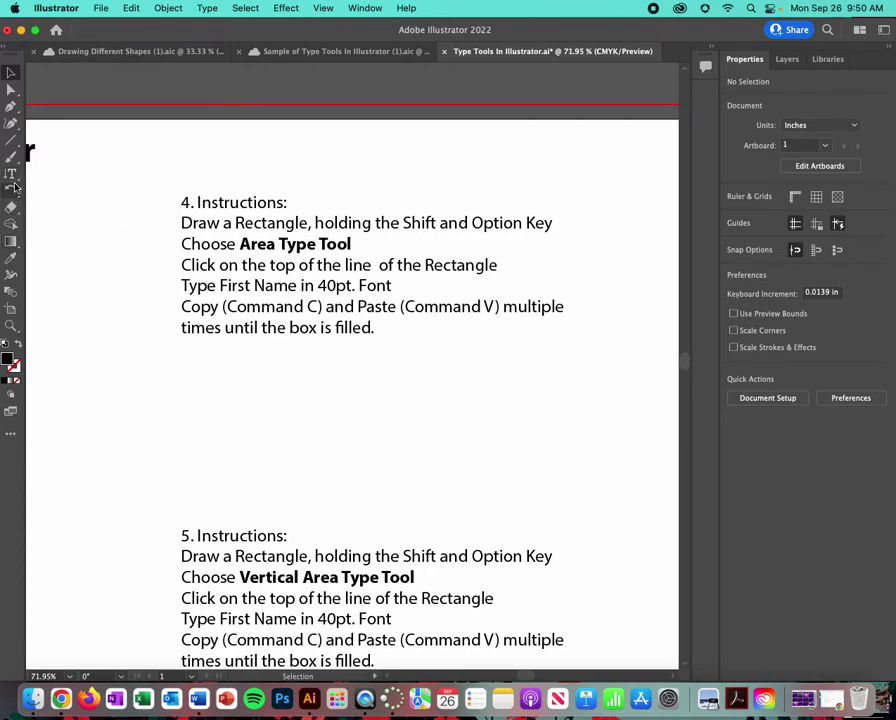
{"action": "left_click", "coordinate": [13, 143]}
{"action": "left_click", "coordinate": [13, 143]}
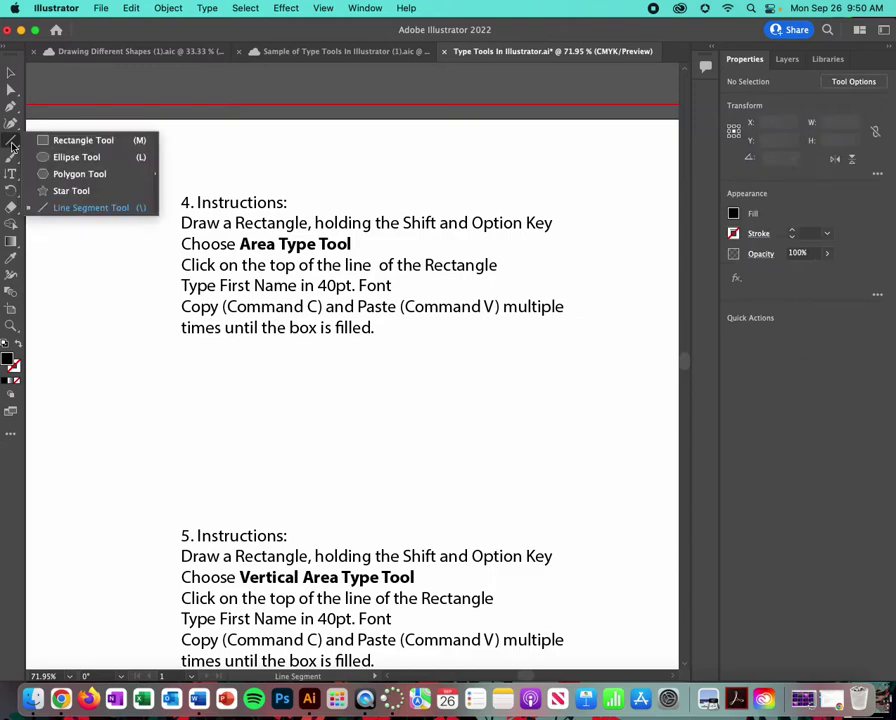
{"action": "left_click", "coordinate": [80, 141]}
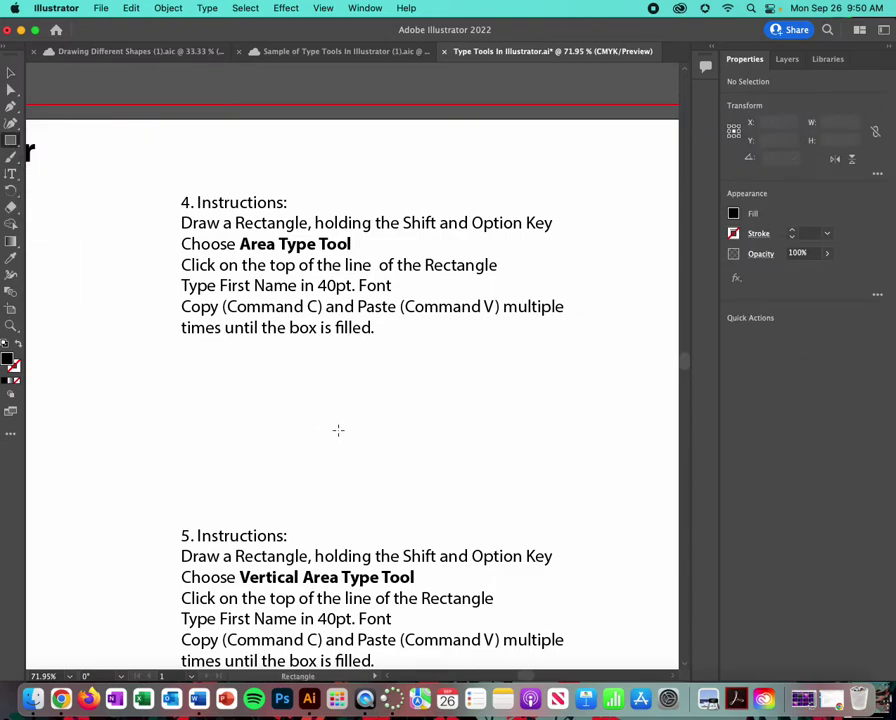
{"action": "mouse_move", "coordinate": [333, 411]}
{"action": "left_mouse_down"}
{"action": "mouse_move", "coordinate": [398, 472]}
{"action": "mouse_move", "coordinate": [423, 486]}
{"action": "mouse_move", "coordinate": [459, 486]}
{"action": "left_mouse_up"}
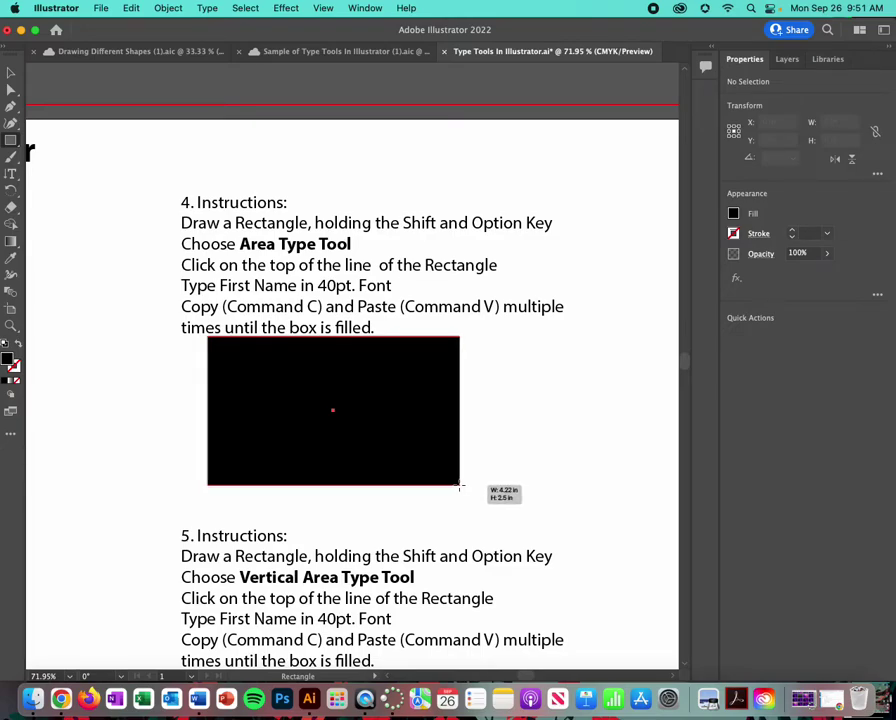
{"action": "left_click_drag", "start_coordinate": [459, 486], "coordinate": [455, 486]}
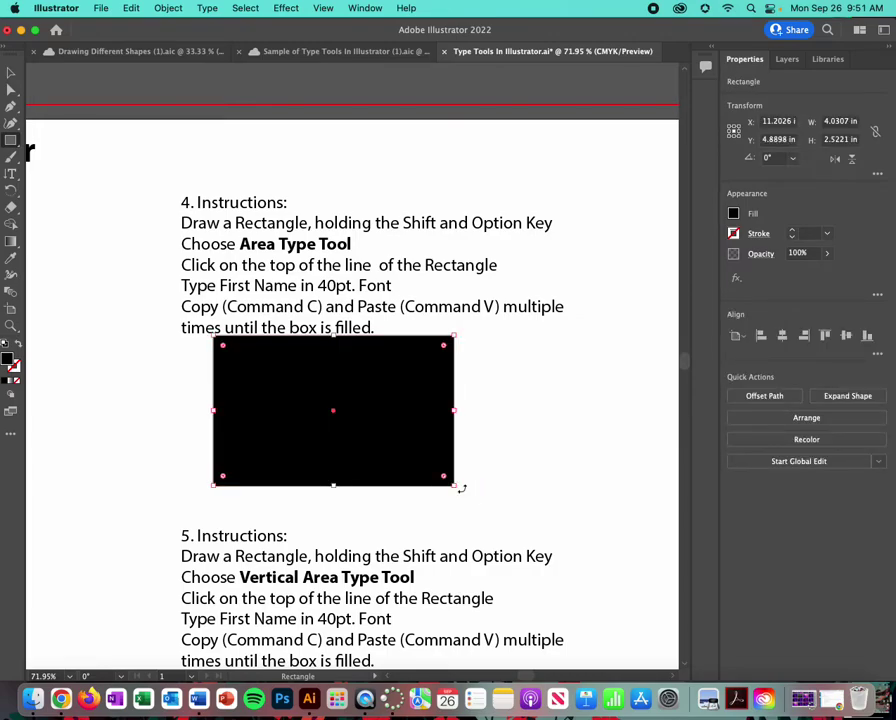
Turn the rectangle beneath instruction 4 into a text area with the Area Type Tool and enter the first name at 40 pt.
{"action": "left_click", "coordinate": [10, 175]}
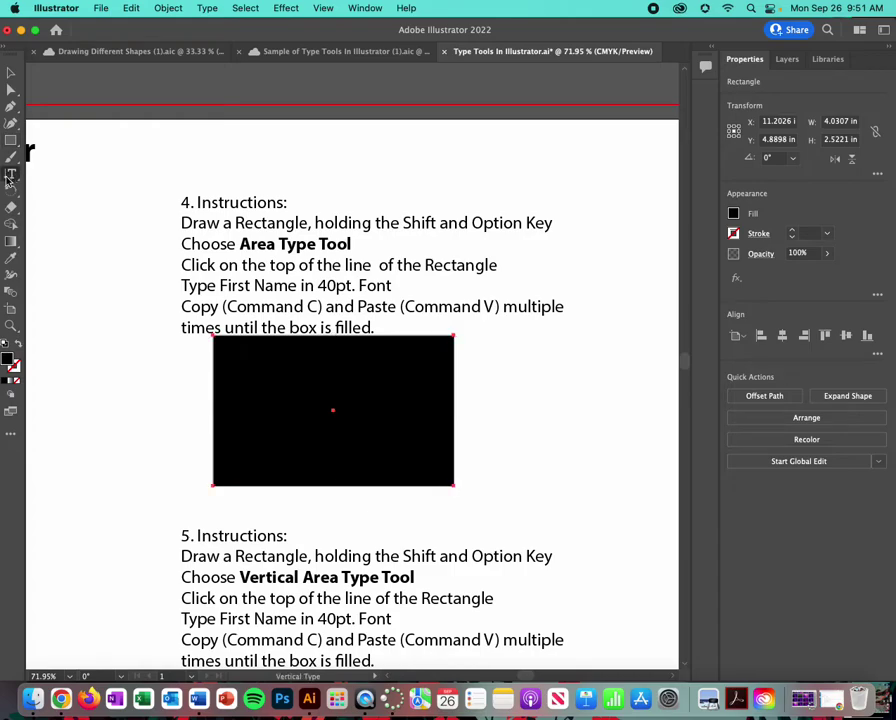
{"action": "left_click_drag", "start_coordinate": [10, 175], "coordinate": [60, 207]}
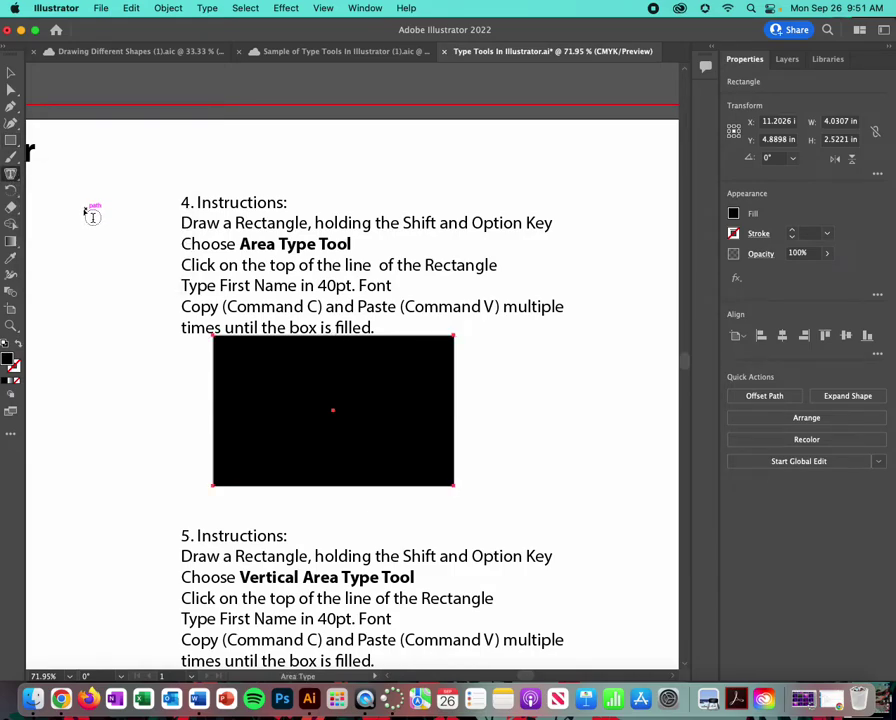
{"action": "left_click", "coordinate": [229, 342]}
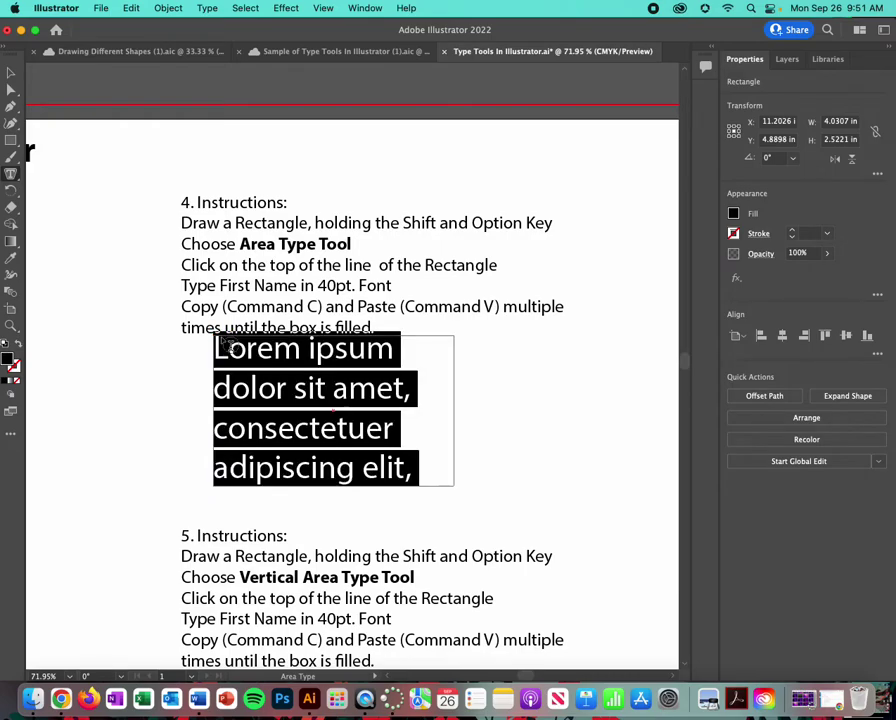
{"action": "type", "text": "Erica"}
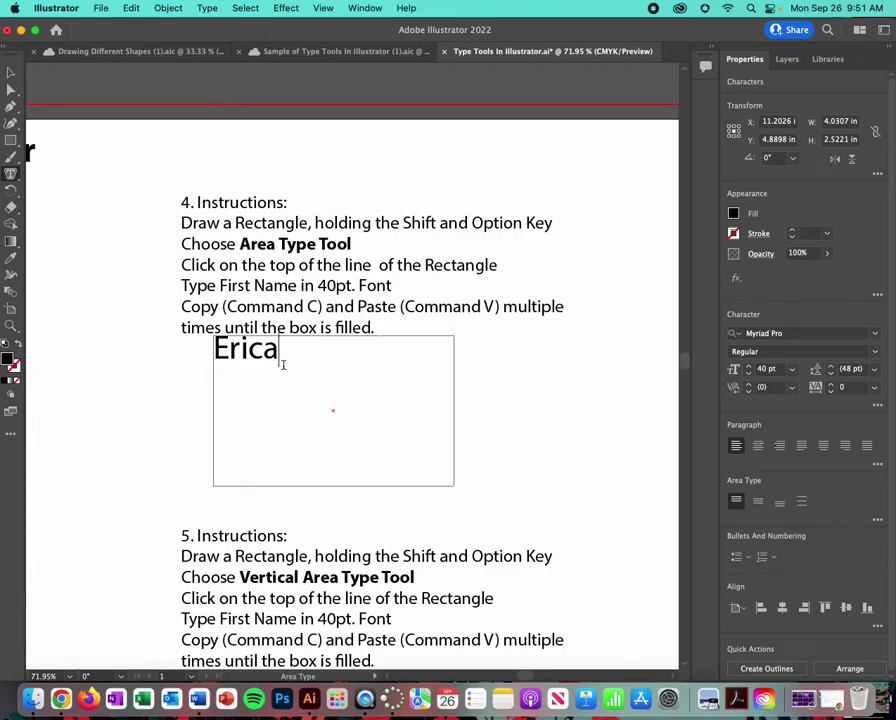
Copy the first name and paste it repeatedly until the text area beneath instruction 4 is filled, then deselect it.
{"action": "left_click_drag", "start_coordinate": [279, 355], "coordinate": [216, 352]}
{"action": "key", "text": "super+c"}
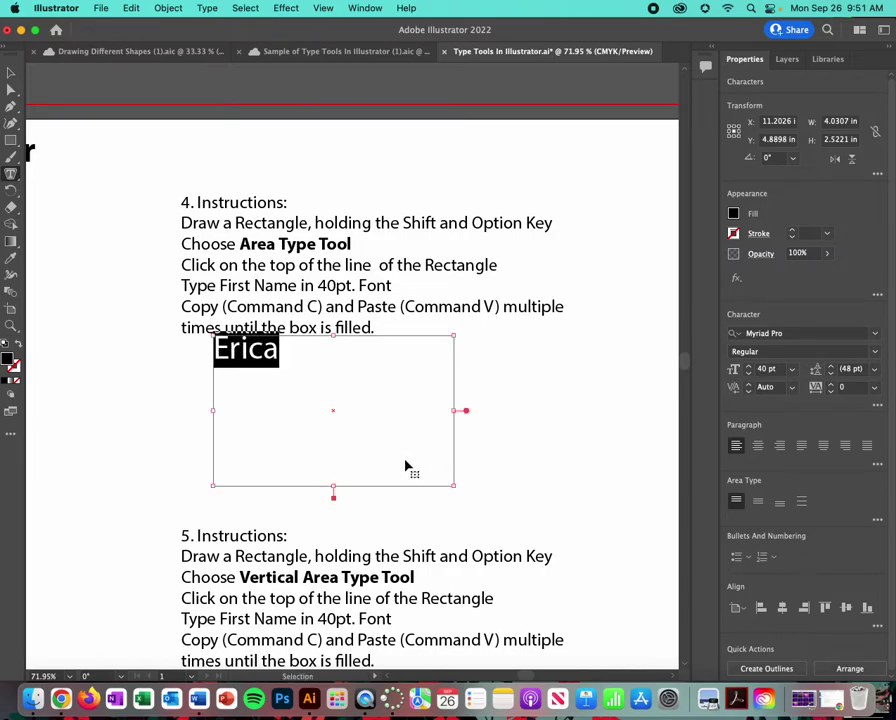
{"action": "left_click", "coordinate": [281, 350]}
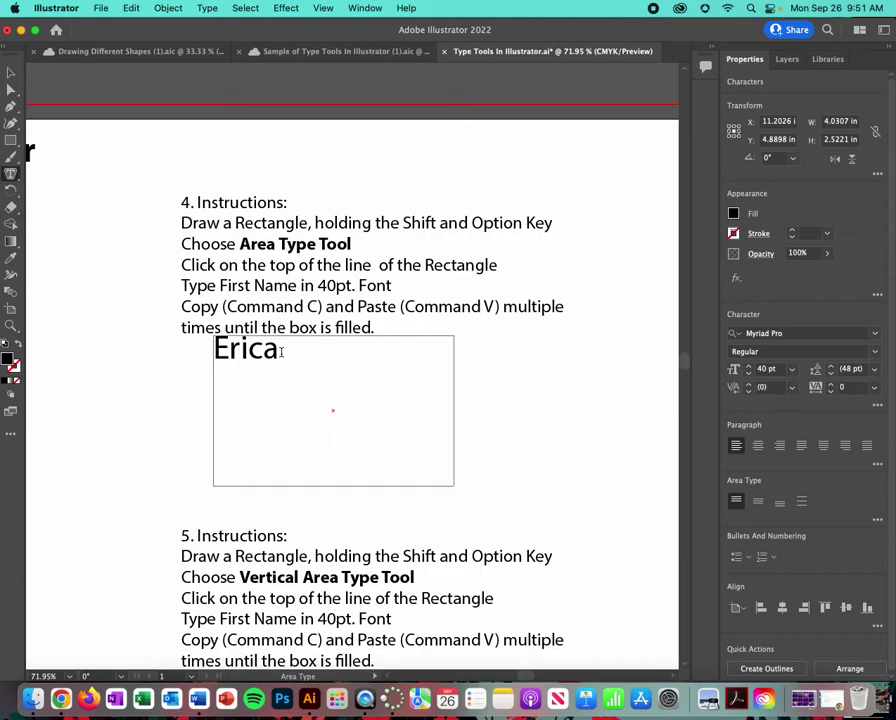
{"action": "key", "text": "super+v"}
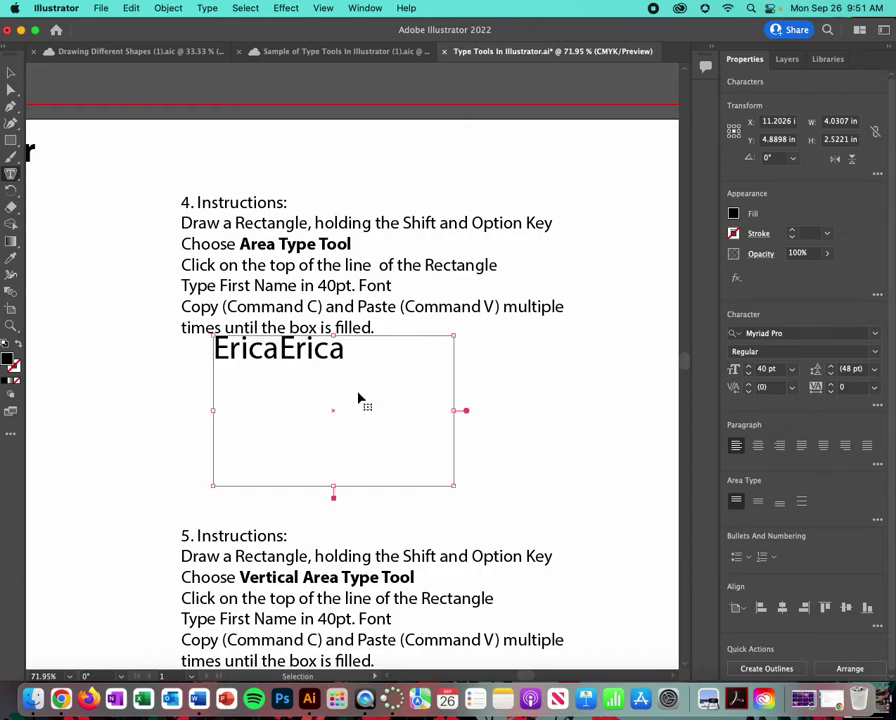
{"action": "key", "text": "super+v"}
{"action": "key", "text": "super+v"}
{"action": "key", "text": "super+v"}
{"action": "key", "text": "super+v"}
{"action": "key", "text": "super+v"}
{"action": "key", "text": "super+v"}
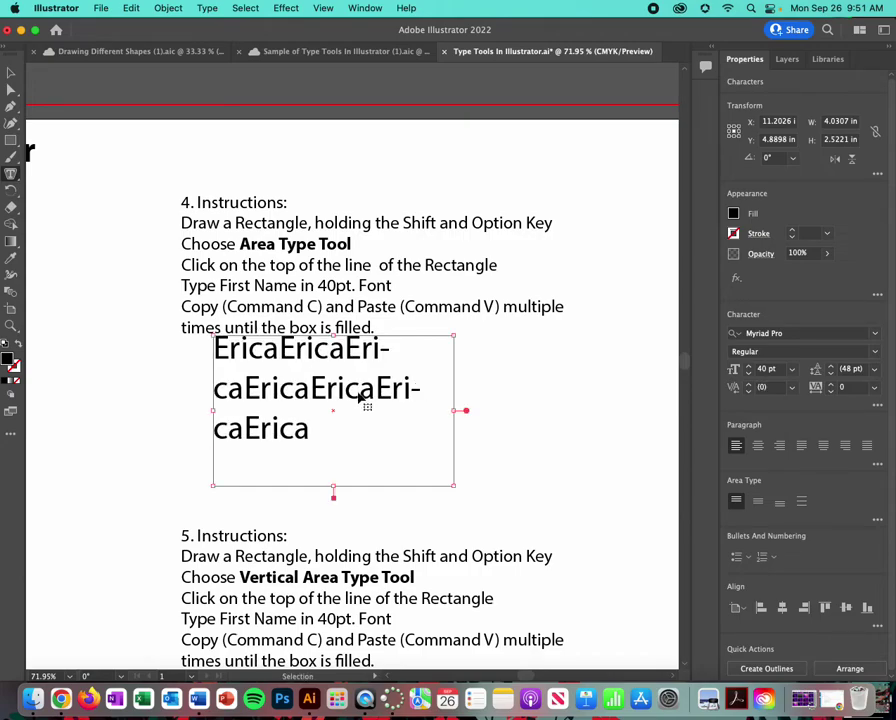
{"action": "key", "text": "super+v"}
{"action": "key", "text": "super+v"}
{"action": "key", "text": "super+v"}
{"action": "key", "text": "super+v"}
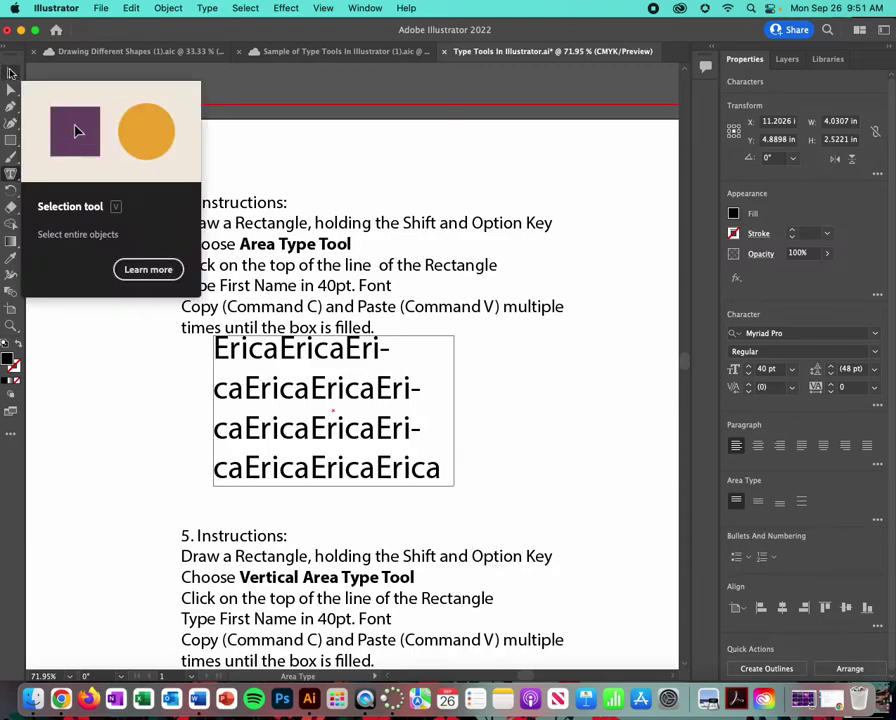
{"action": "left_click", "coordinate": [11, 73]}
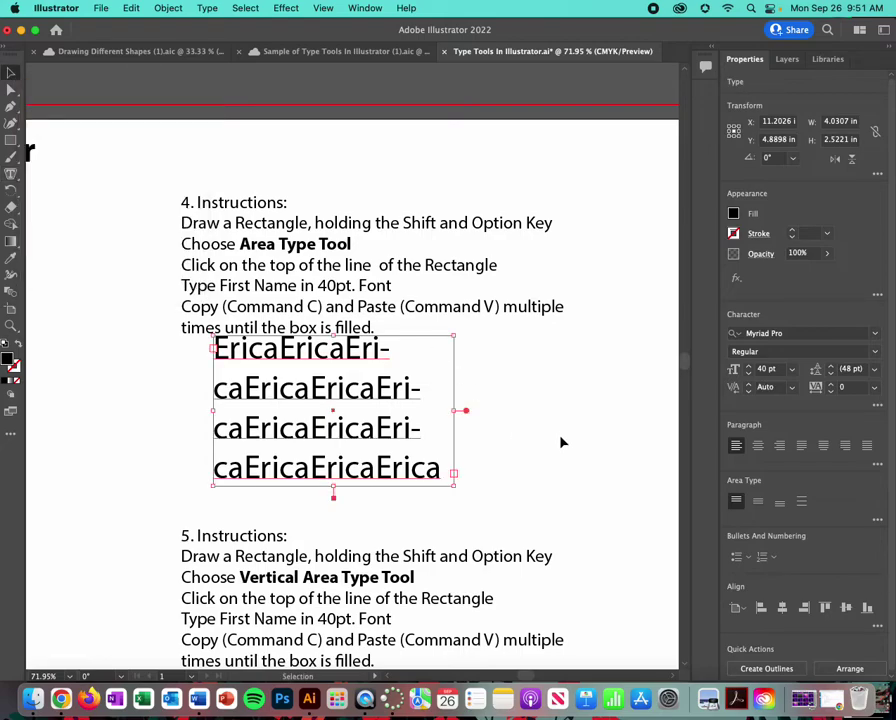
{"action": "left_click", "coordinate": [564, 419]}
Draw a rectangle outward from its centre beneath instruction 5, about 5 in wide and 2.62 in high.
{"action": "left_click_drag", "start_coordinate": [356, 600], "coordinate": [372, 250]}
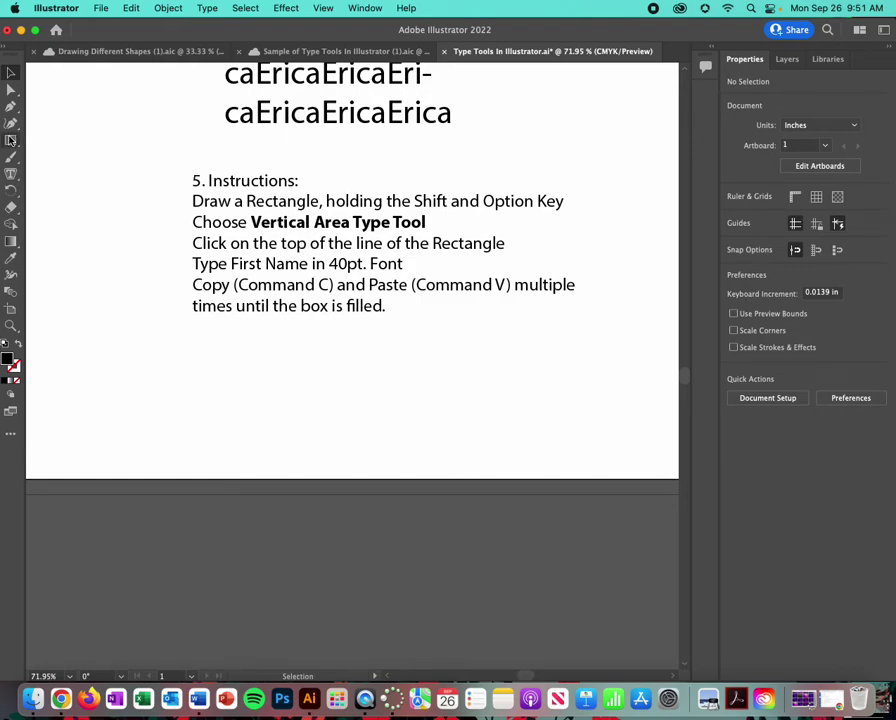
{"action": "key", "text": "m"}
{"action": "mouse_move", "coordinate": [331, 393]}
{"action": "left_mouse_down"}
{"action": "mouse_move", "coordinate": [398, 458]}
{"action": "mouse_move", "coordinate": [426, 438]}
{"action": "mouse_move", "coordinate": [480, 471]}
{"action": "left_mouse_up"}
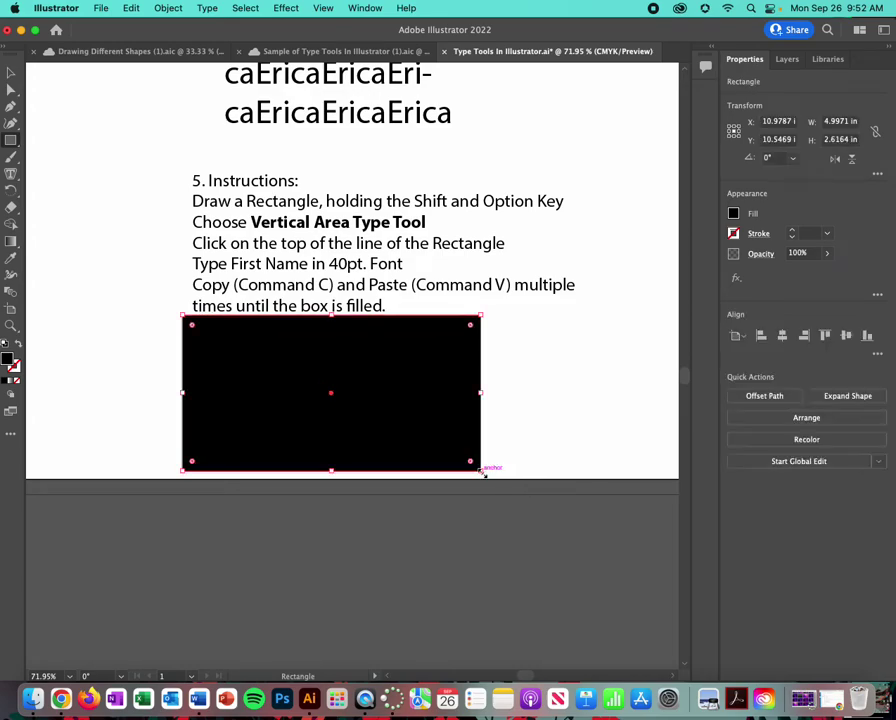
Turn the rectangle beneath instruction 5 into vertical area type with the Vertical Area Type Tool and enter the first name at 40 pt.
{"action": "left_click_drag", "start_coordinate": [11, 173], "coordinate": [108, 231]}
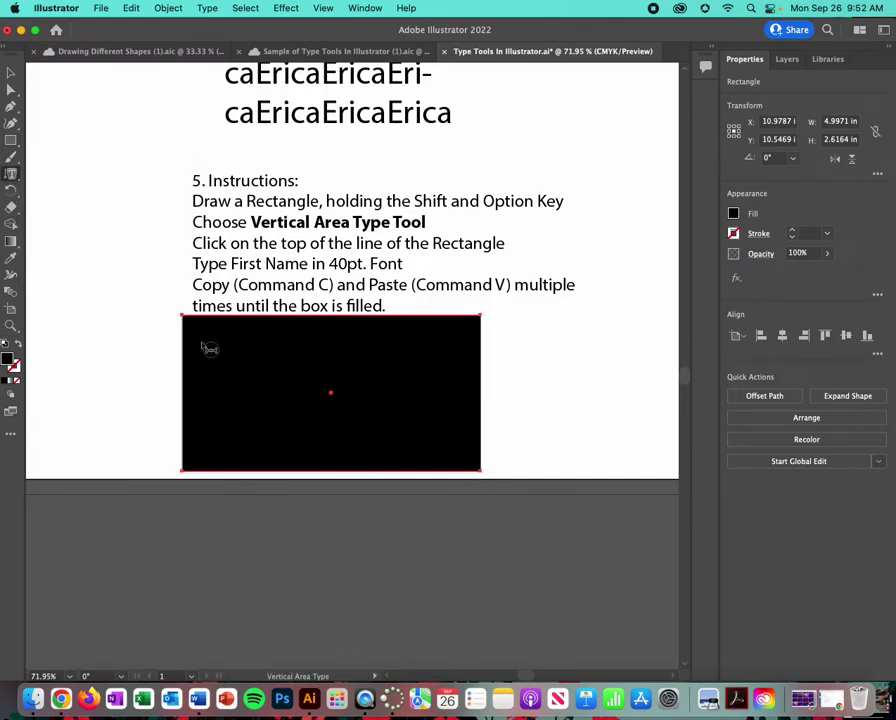
{"action": "left_click", "coordinate": [172, 289]}
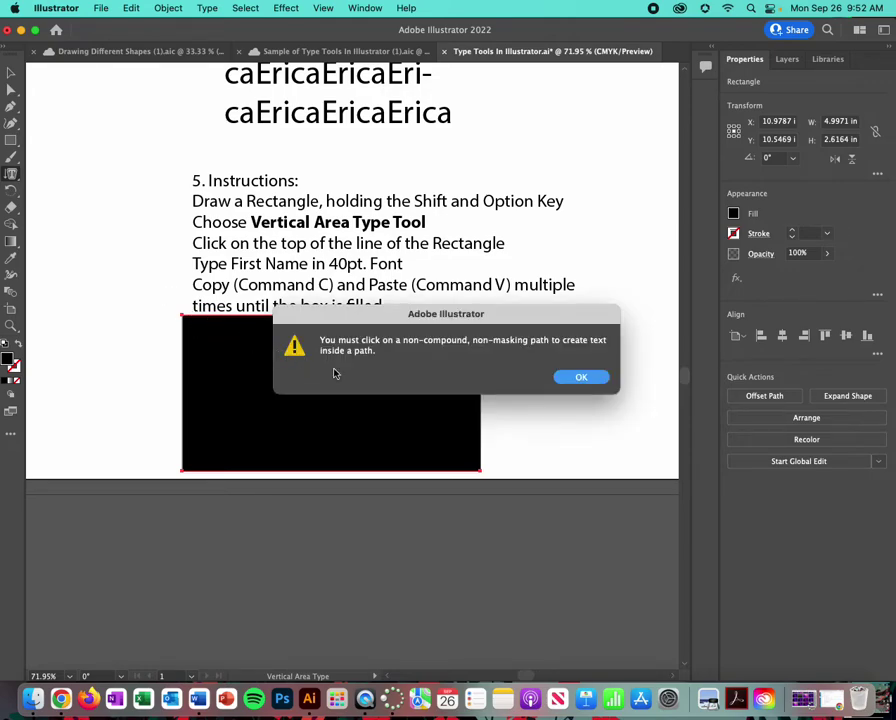
{"action": "left_click", "coordinate": [582, 377]}
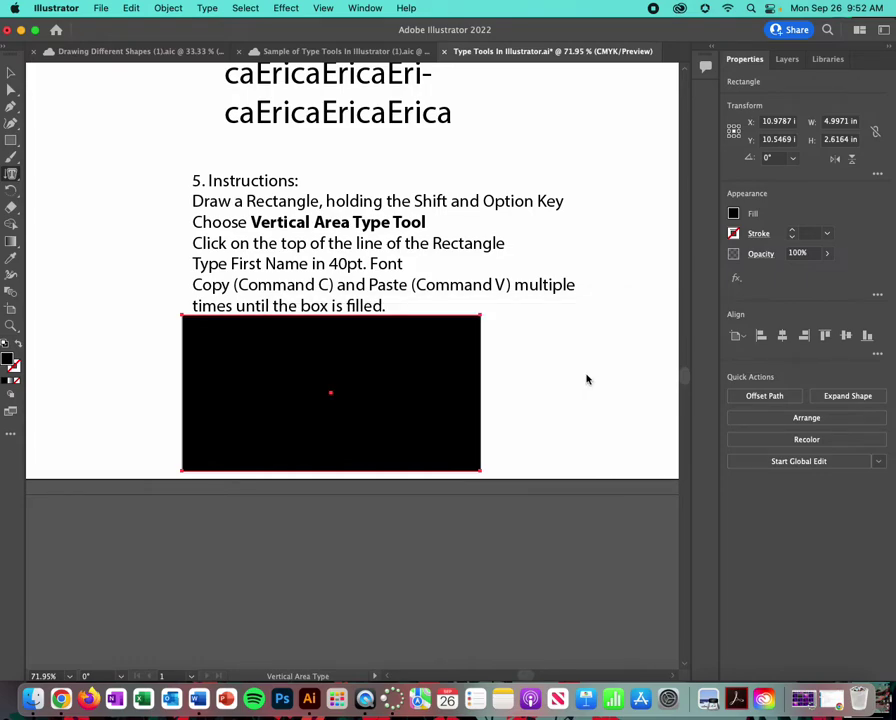
{"action": "left_click", "coordinate": [196, 321]}
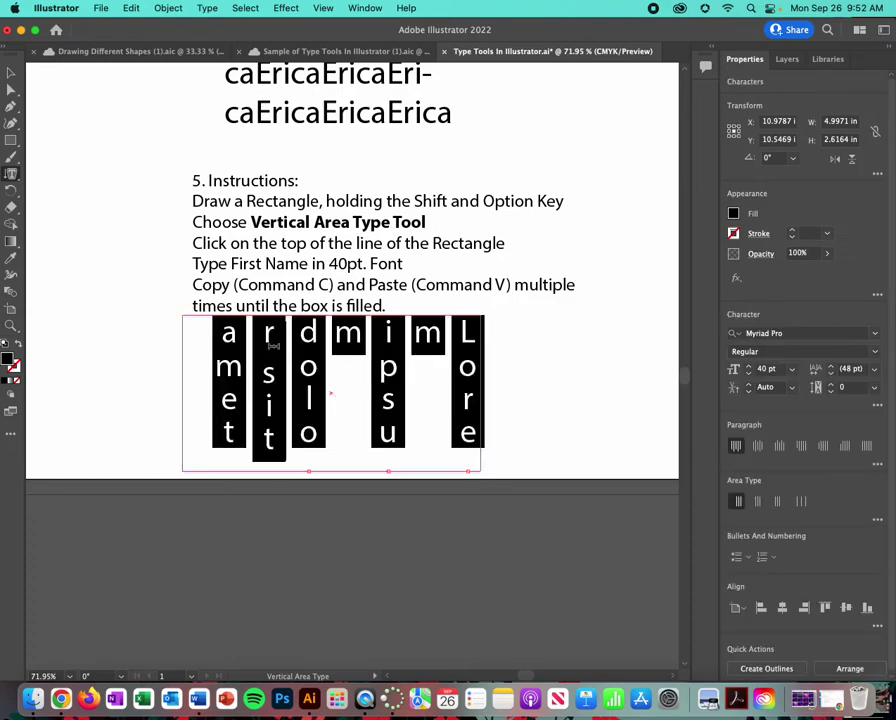
{"action": "type", "text": "Erica"}
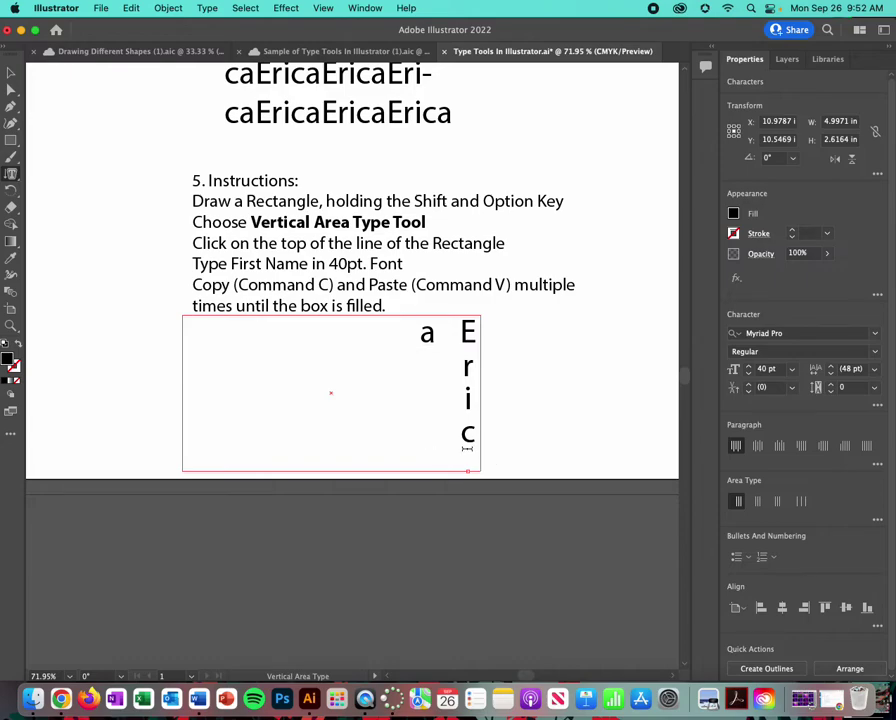
Copy the vertical first name and paste it repeatedly after itself until the text area beneath instruction 5 is filled.
{"action": "left_click_drag", "start_coordinate": [428, 344], "coordinate": [478, 368]}
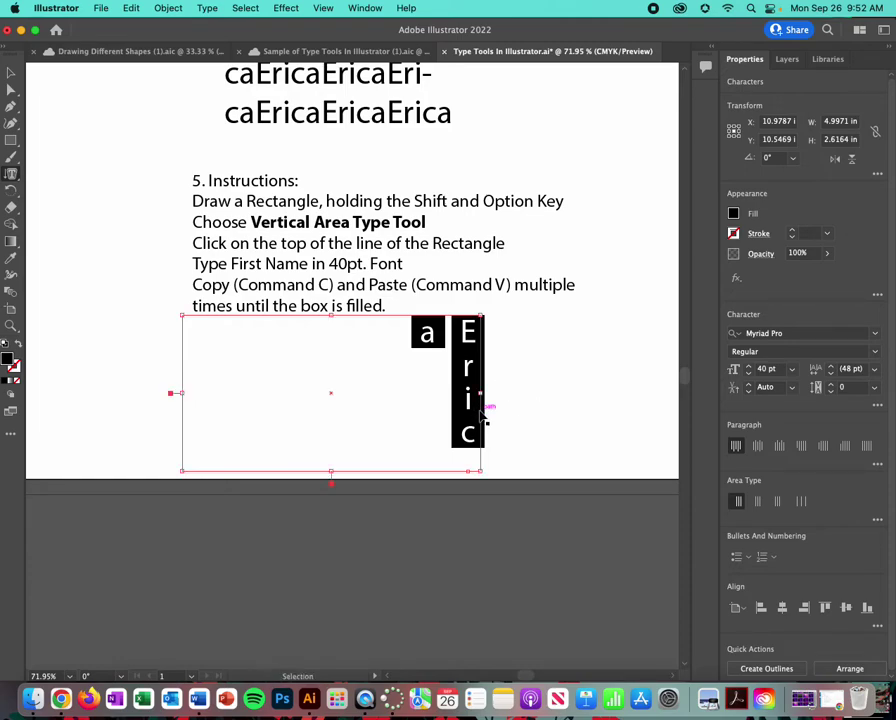
{"action": "left_click", "coordinate": [427, 348]}
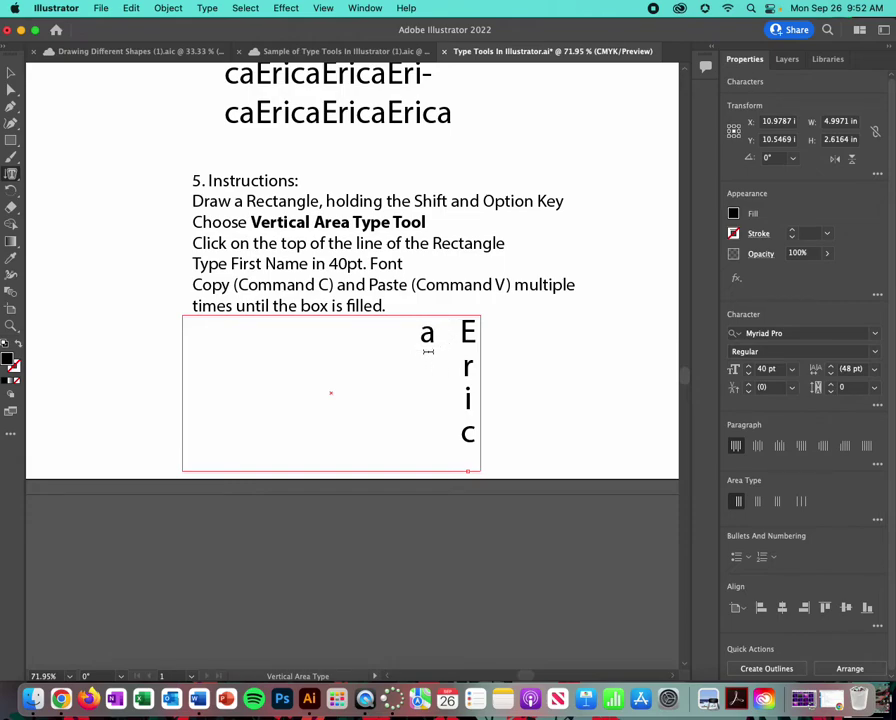
{"action": "key", "text": "Escape"}
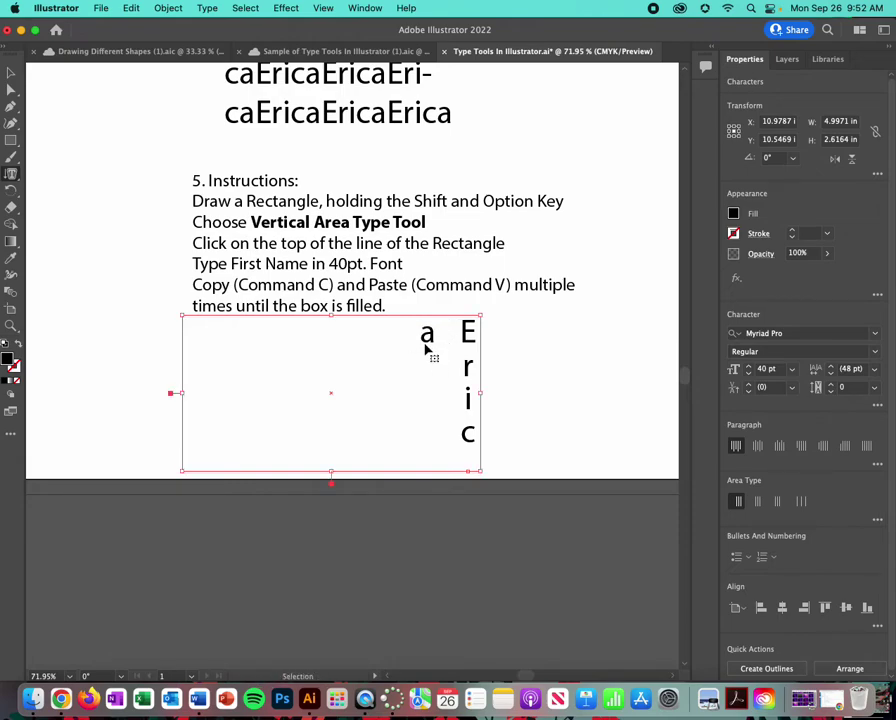
{"action": "double_click", "coordinate": [427, 348]}
{"action": "key", "text": "super+v"}
{"action": "key", "text": "super+v"}
{"action": "key", "text": "super+v"}
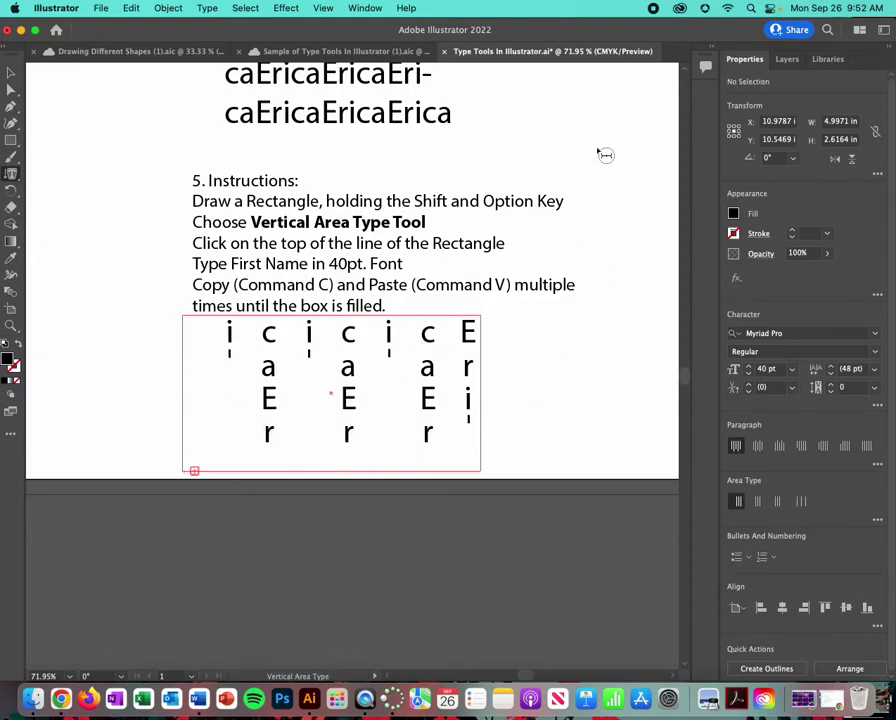
Finish the vertical area text beneath instruction 5 and deselect it.
{"action": "left_click", "coordinate": [10, 73]}
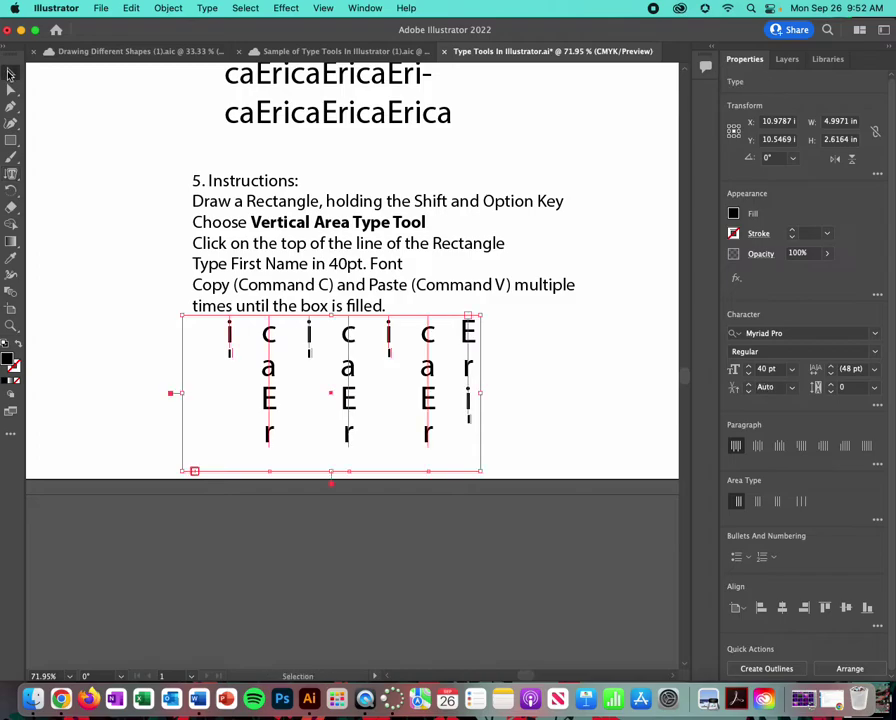
{"action": "left_click", "coordinate": [585, 354]}
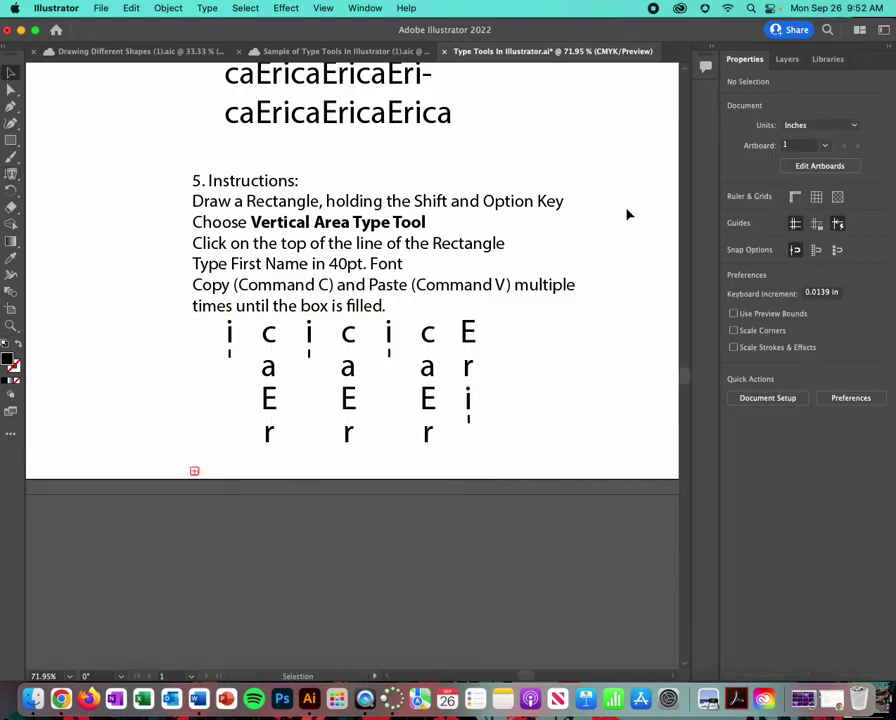
Add the first name beneath instruction 6 as 200 pt point type with the Type Tool and move it clear of the instruction text.
{"action": "left_click_drag", "start_coordinate": [636, 180], "coordinate": [14, 497]}
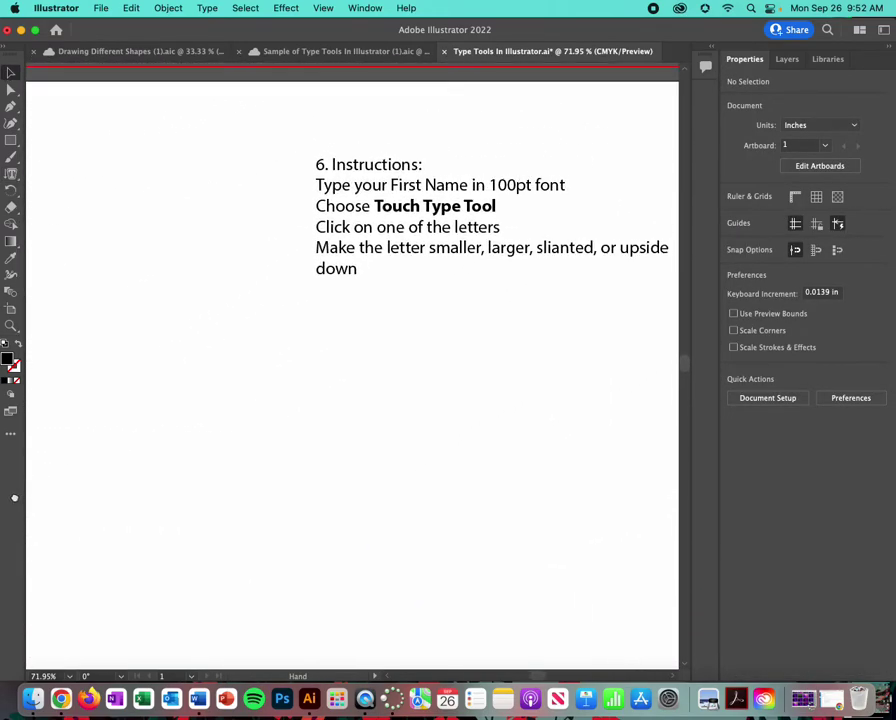
{"action": "left_click_drag", "start_coordinate": [382, 494], "coordinate": [308, 500]}
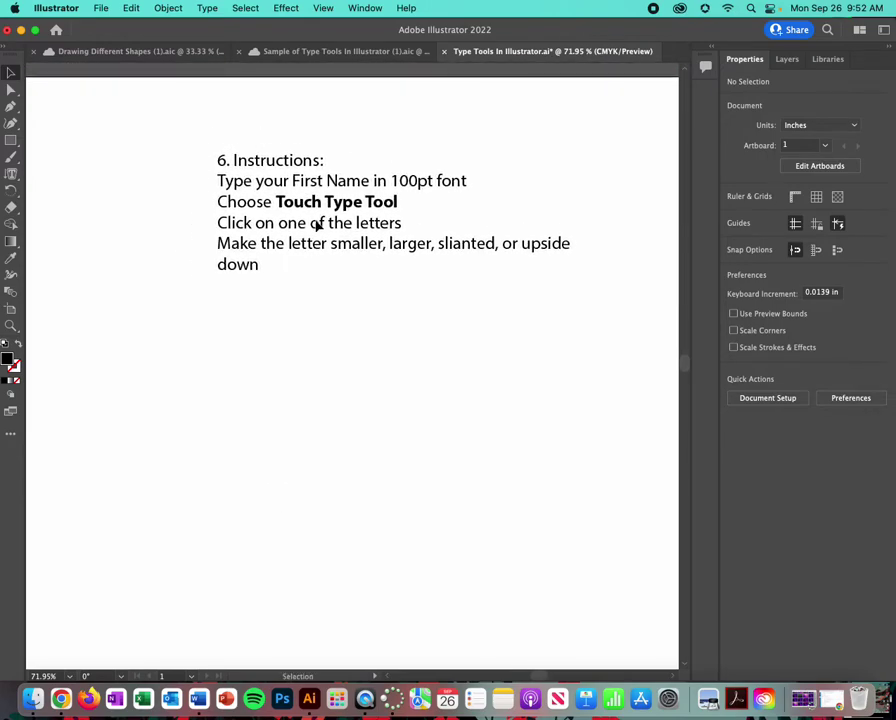
{"action": "left_click", "coordinate": [12, 174]}
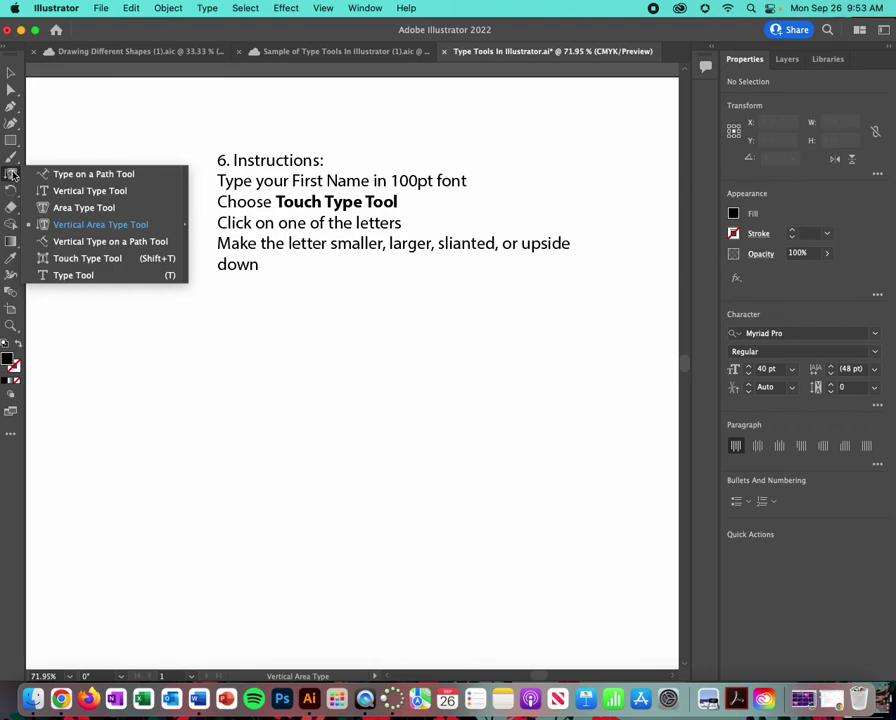
{"action": "left_click", "coordinate": [79, 259]}
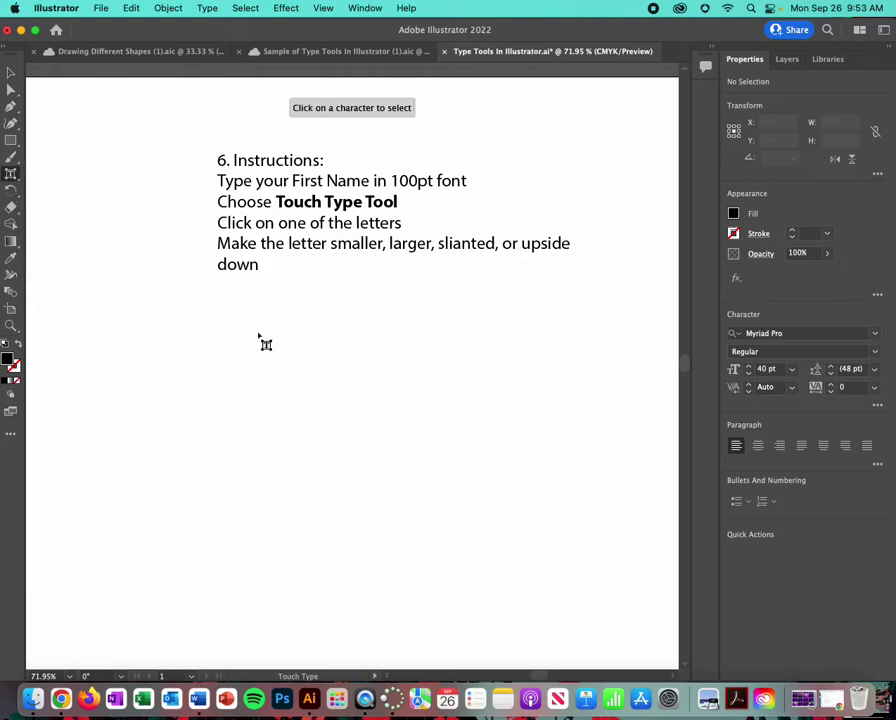
{"action": "left_click", "coordinate": [9, 175]}
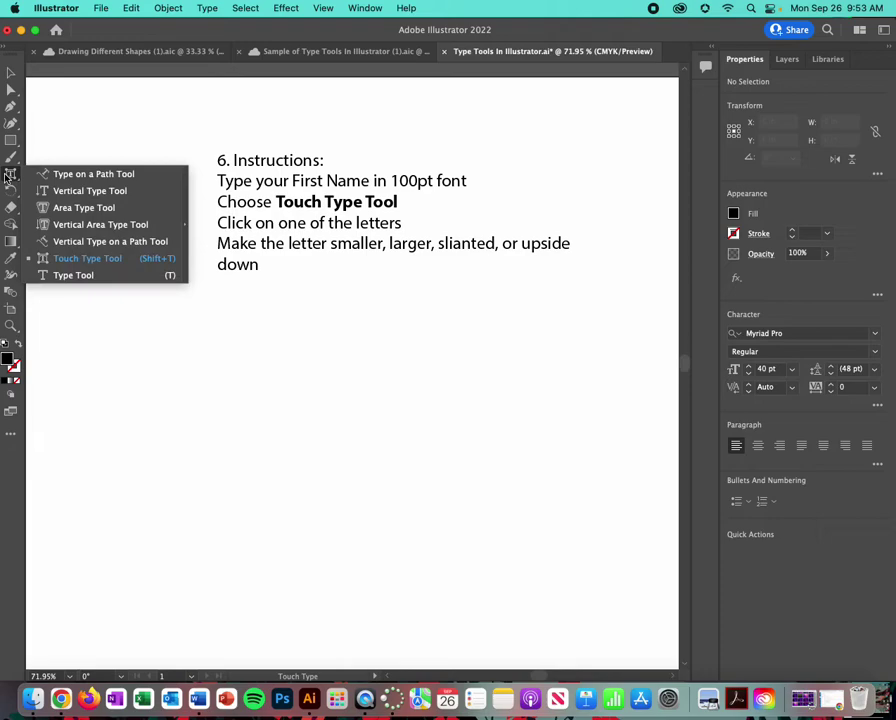
{"action": "left_click", "coordinate": [70, 276]}
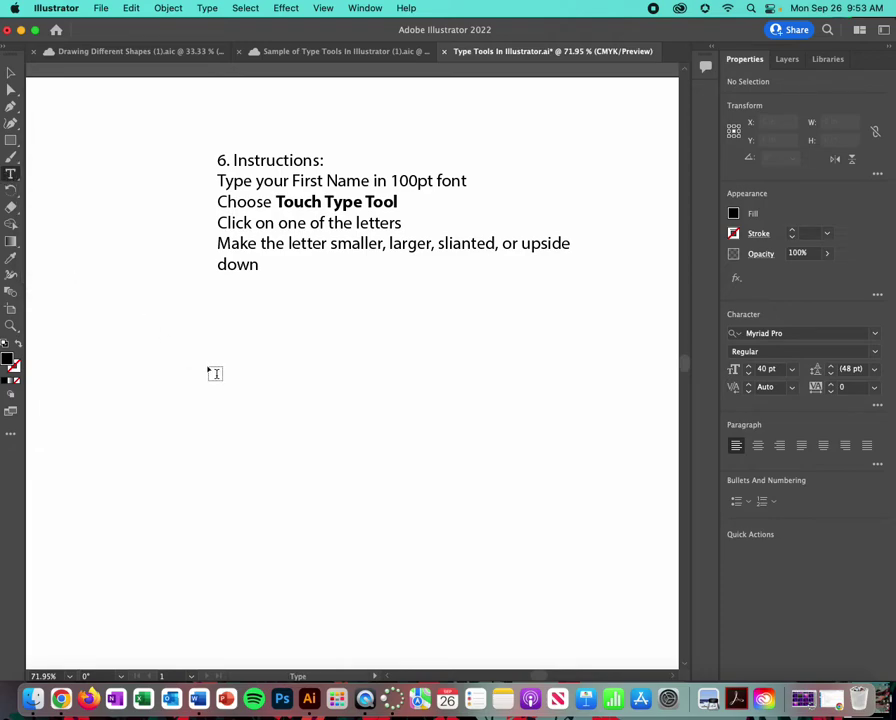
{"action": "left_click", "coordinate": [243, 376]}
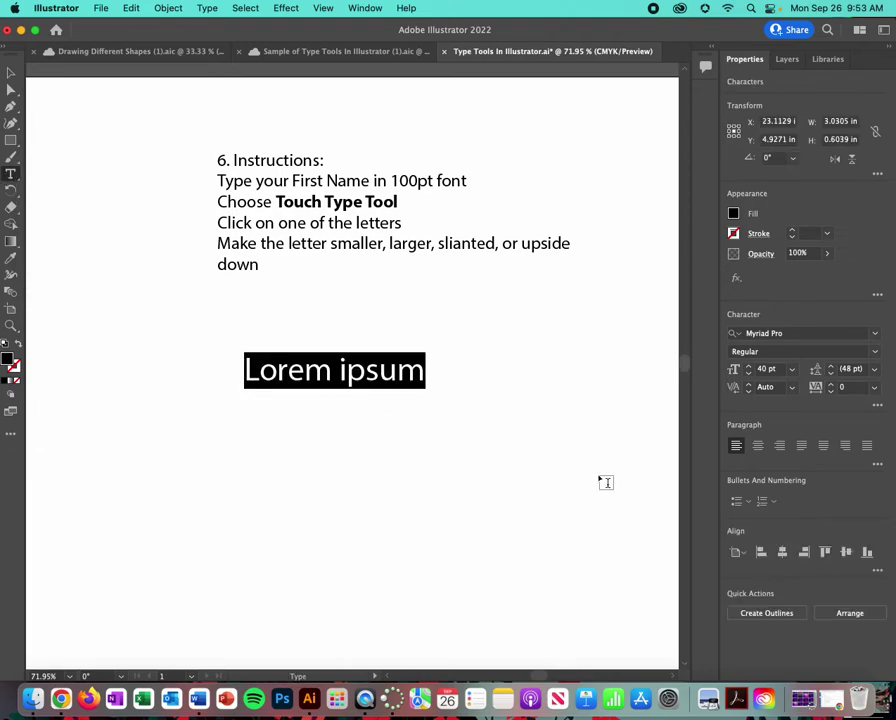
{"action": "left_click", "coordinate": [782, 368]}
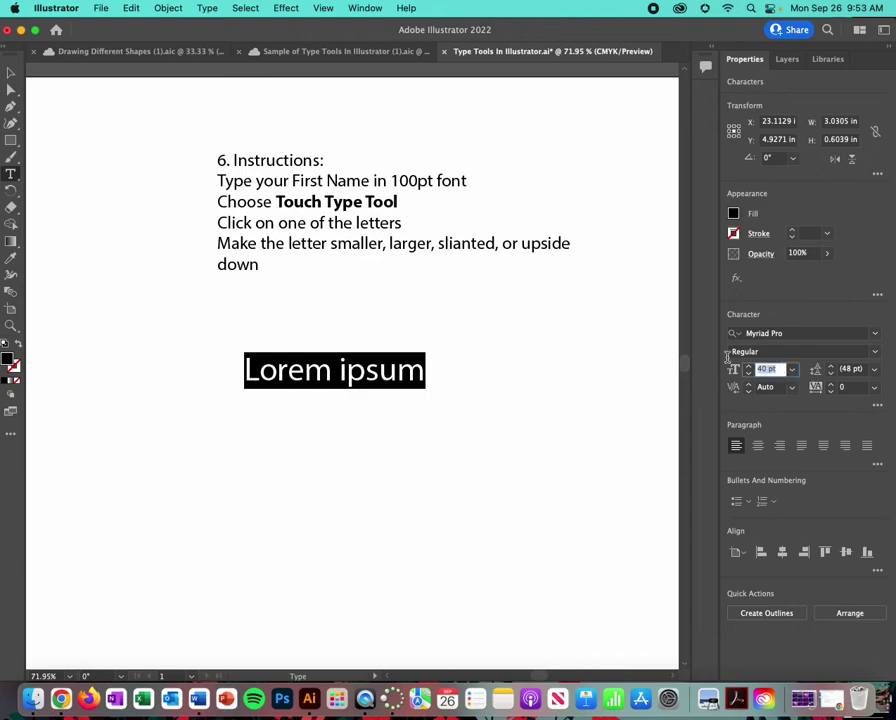
{"action": "type", "text": "200"}
{"action": "key", "text": "Return"}
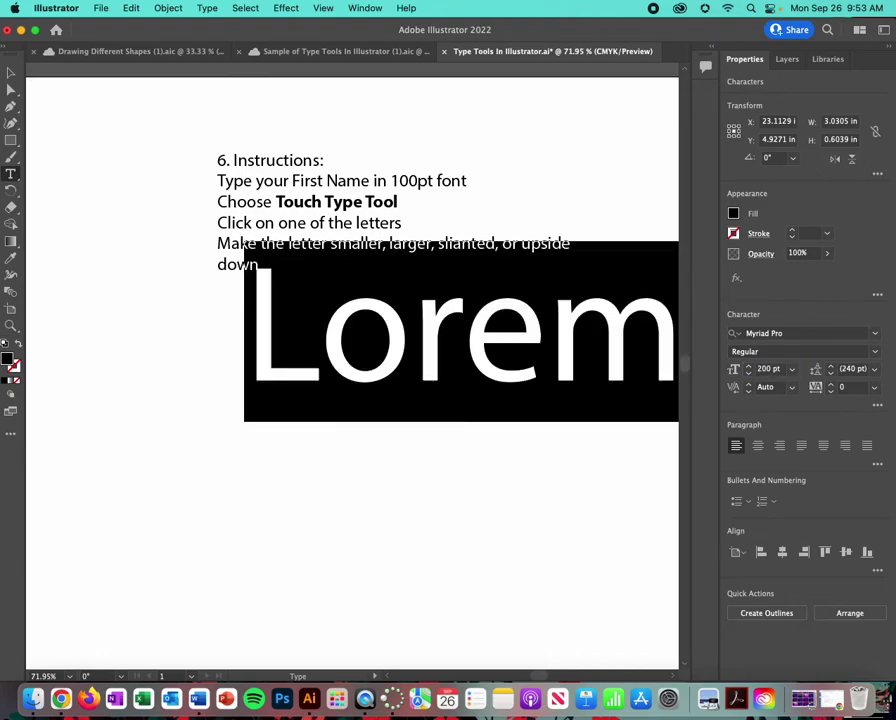
{"action": "type", "text": "Erica"}
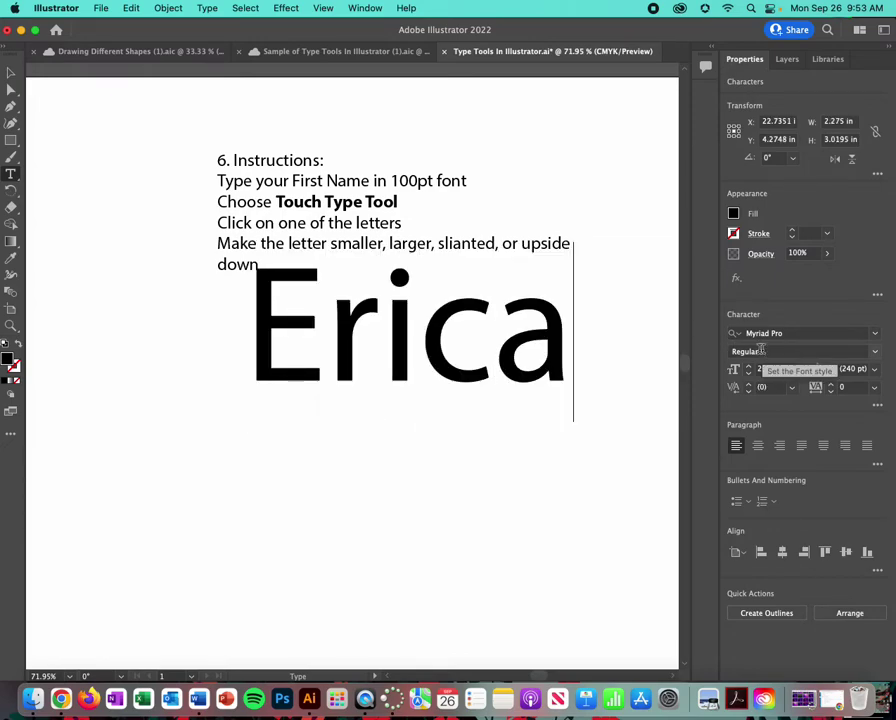
{"action": "left_click", "coordinate": [11, 72]}
{"action": "left_click_drag", "start_coordinate": [346, 313], "coordinate": [276, 384]}
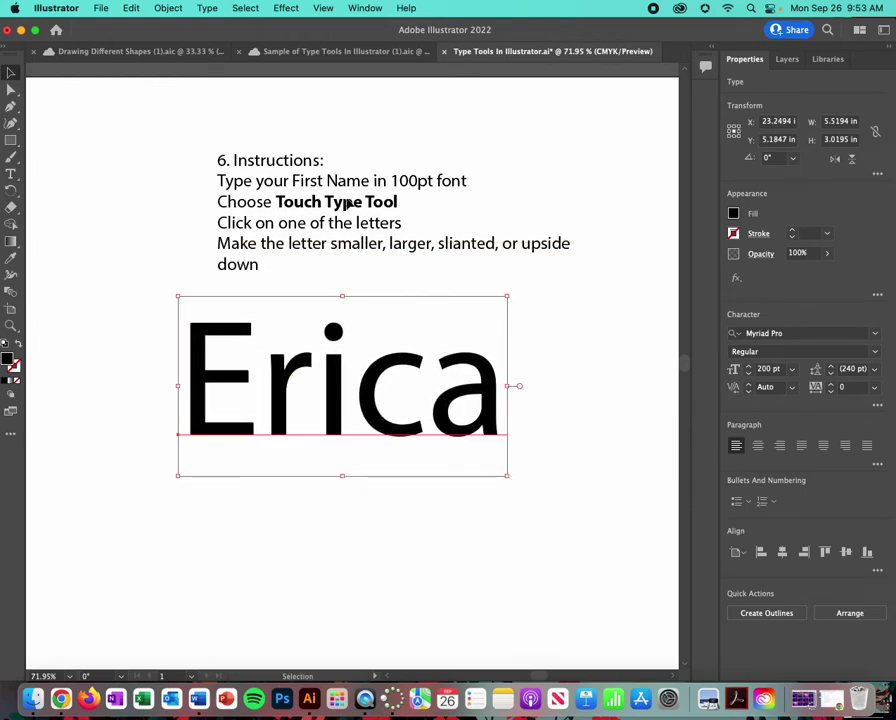
With the Touch Type Tool, enlarge the first letter of the name beneath instruction 6 to 227 pt and set its font to American Typewriter.
{"action": "left_click", "coordinate": [11, 175]}
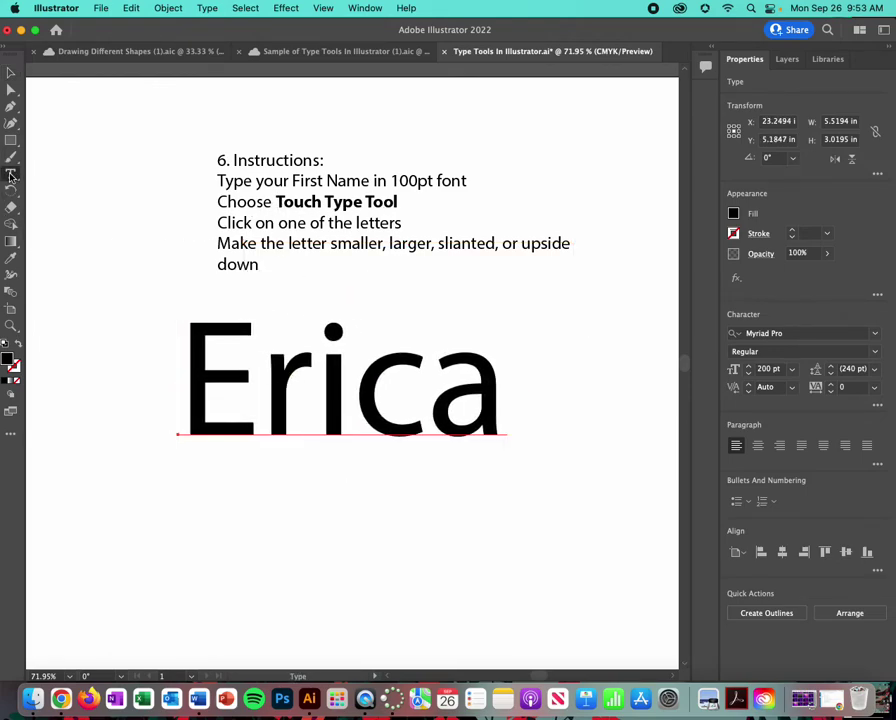
{"action": "left_click", "coordinate": [12, 175]}
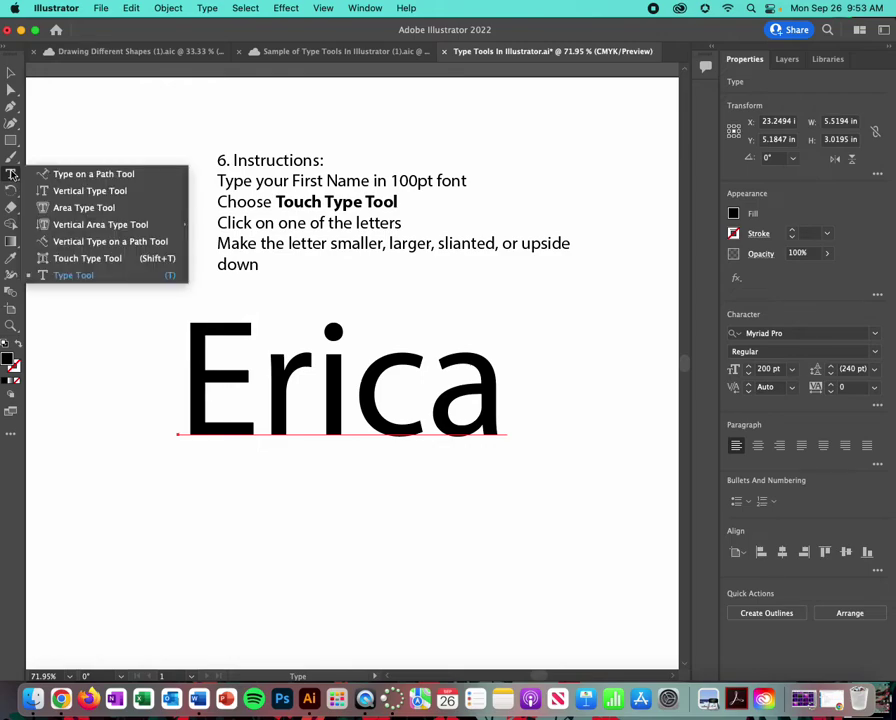
{"action": "left_click", "coordinate": [88, 258]}
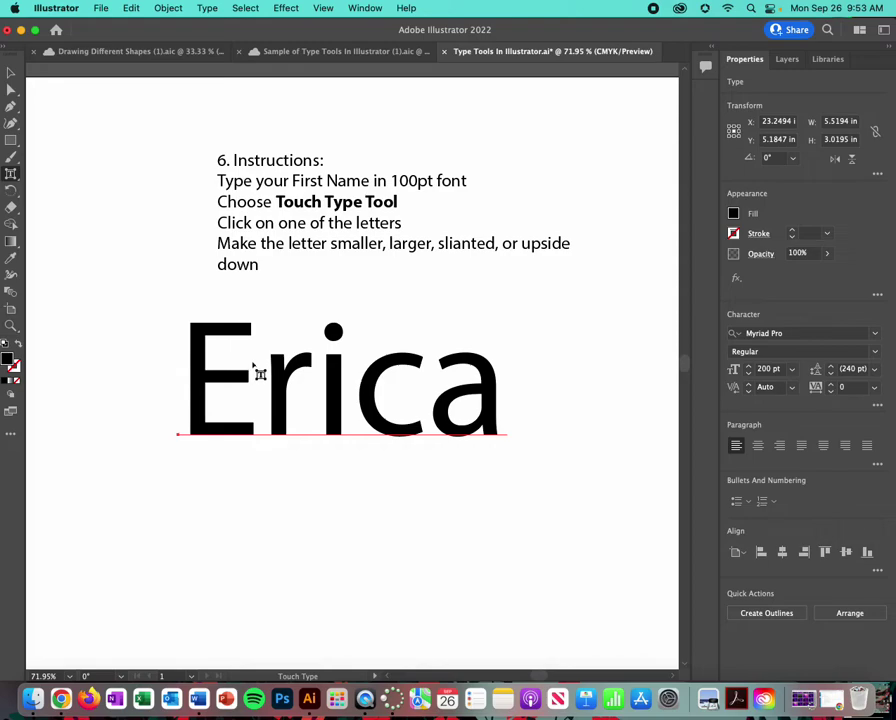
{"action": "left_click", "coordinate": [203, 378]}
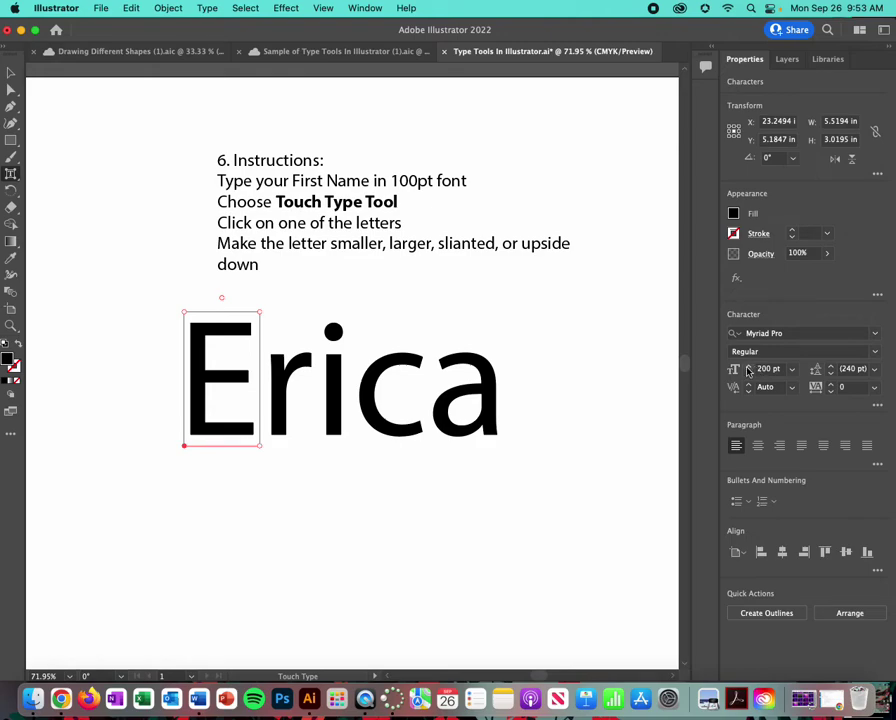
{"action": "left_click_drag", "start_coordinate": [749, 366], "coordinate": [749, 370]}
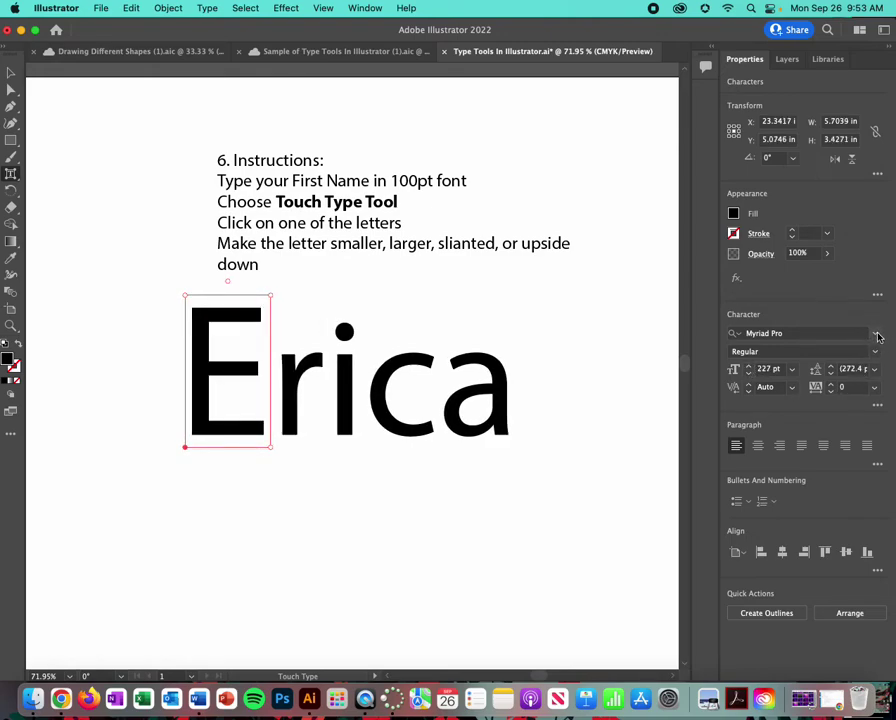
{"action": "left_click", "coordinate": [877, 334]}
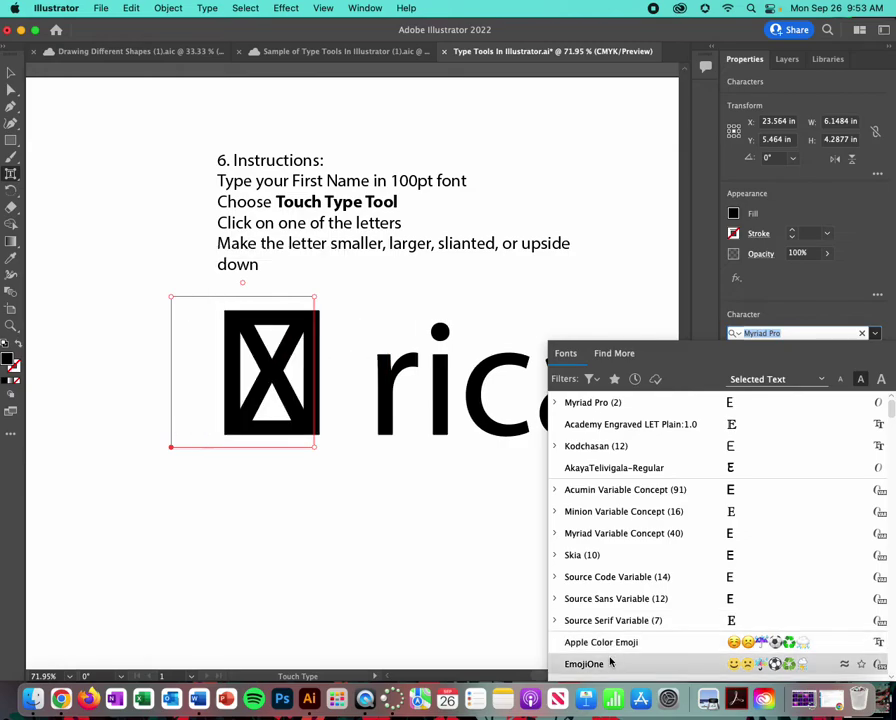
{"action": "scroll", "coordinate": [608, 660], "scroll_direction": "down", "scroll_amount": 5}
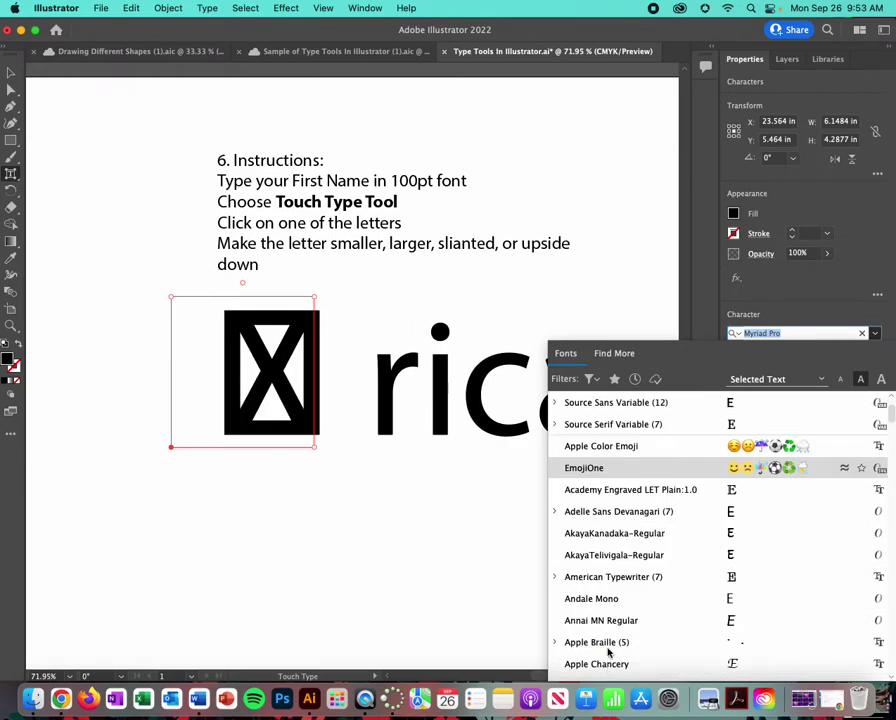
{"action": "left_click", "coordinate": [589, 584]}
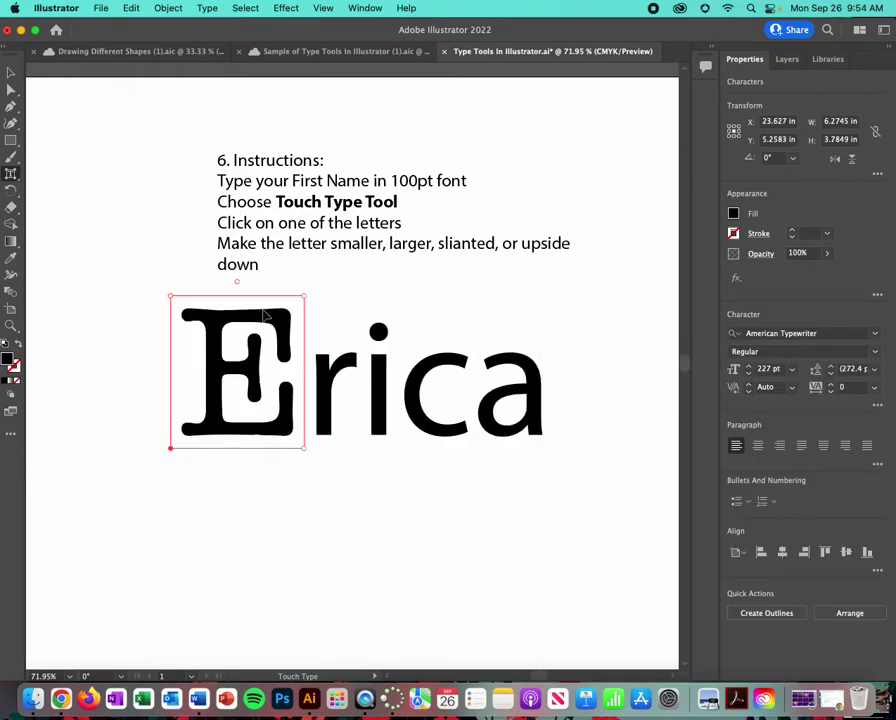
With the Touch Type Tool, enlarge the name's last letter to 249 pt, set its font to Arima Koshi, and deselect the text.
{"action": "left_click", "coordinate": [532, 389]}
{"action": "left_click", "coordinate": [537, 397]}
{"action": "left_click", "coordinate": [380, 384]}
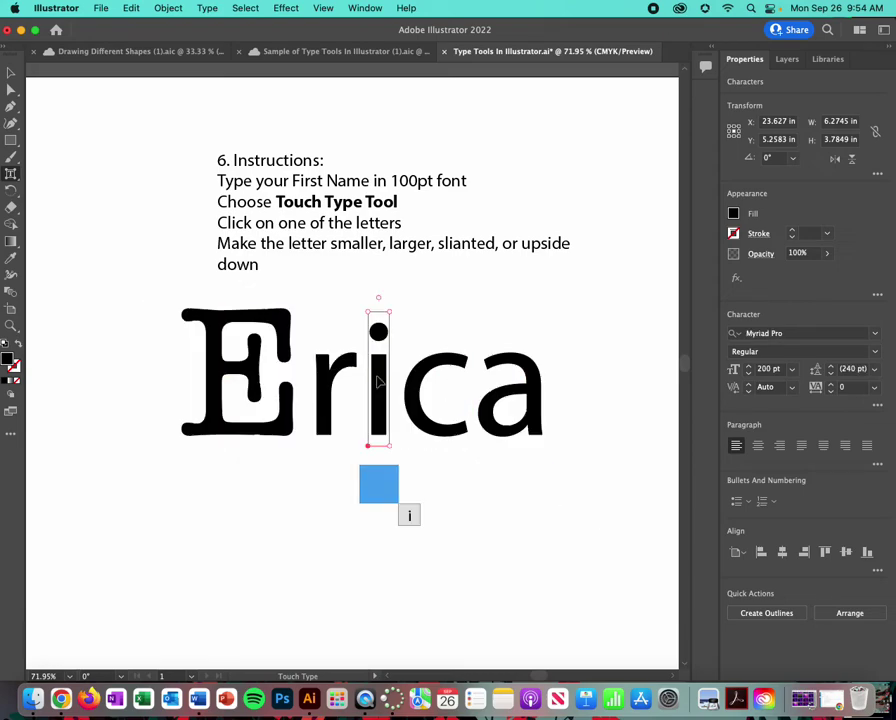
{"action": "left_click", "coordinate": [532, 391]}
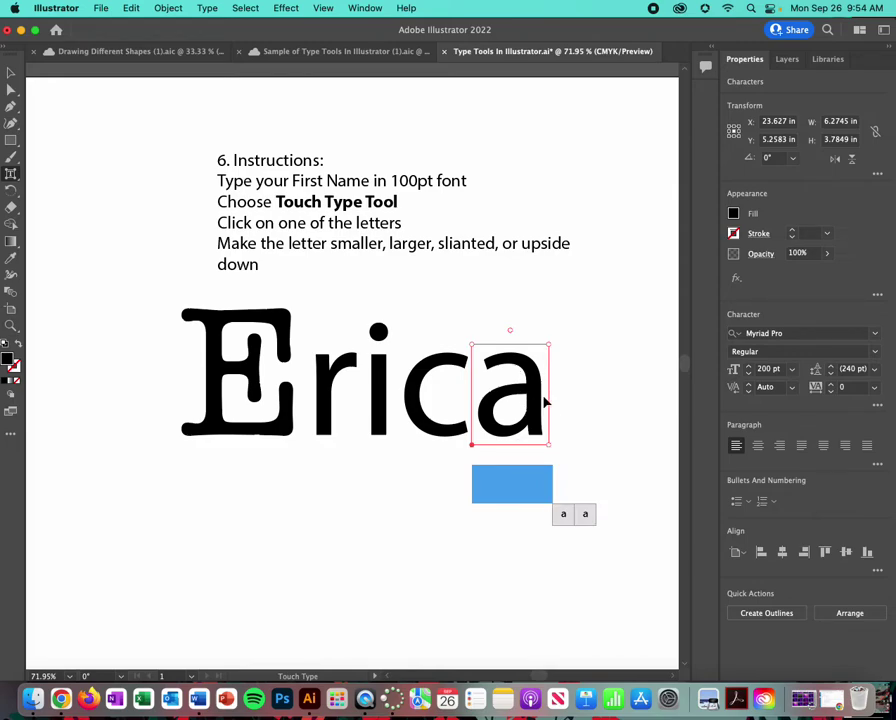
{"action": "scroll", "coordinate": [751, 369], "scroll_direction": "up", "scroll_amount": 20}
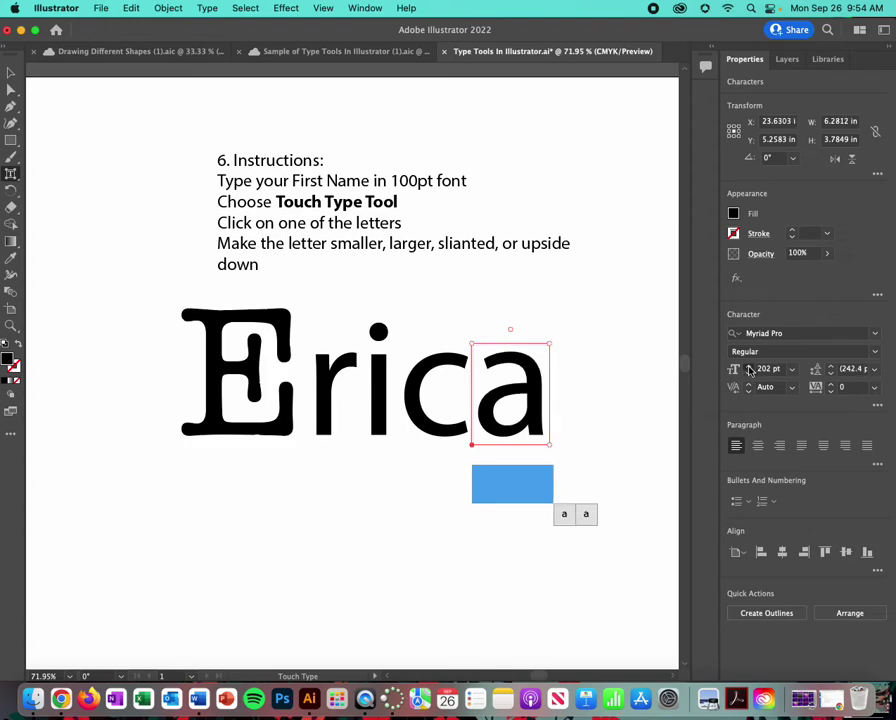
{"action": "scroll", "coordinate": [751, 369], "scroll_direction": "up", "scroll_amount": 20}
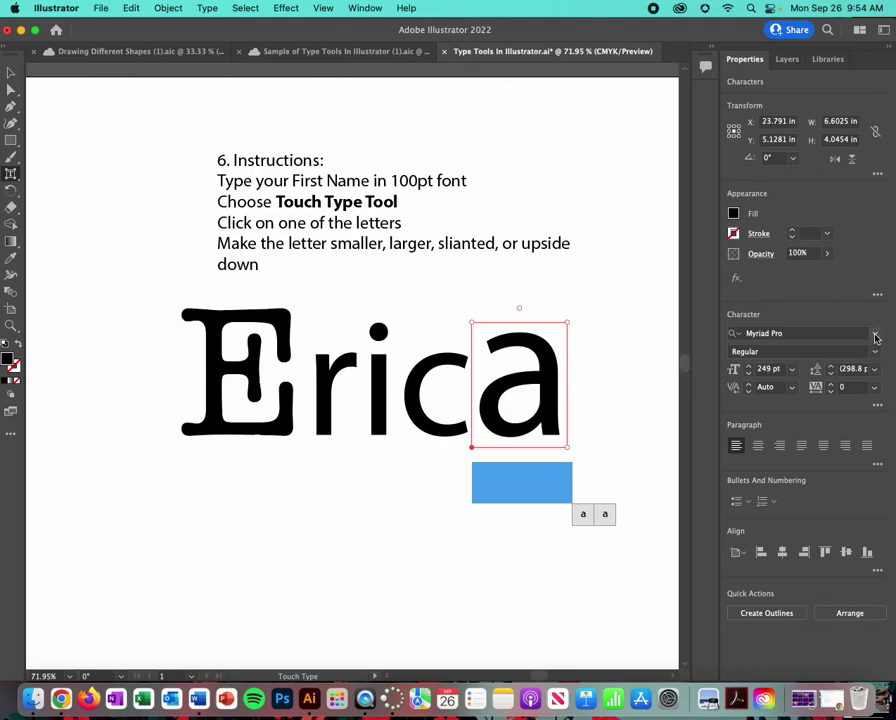
{"action": "left_click", "coordinate": [874, 333]}
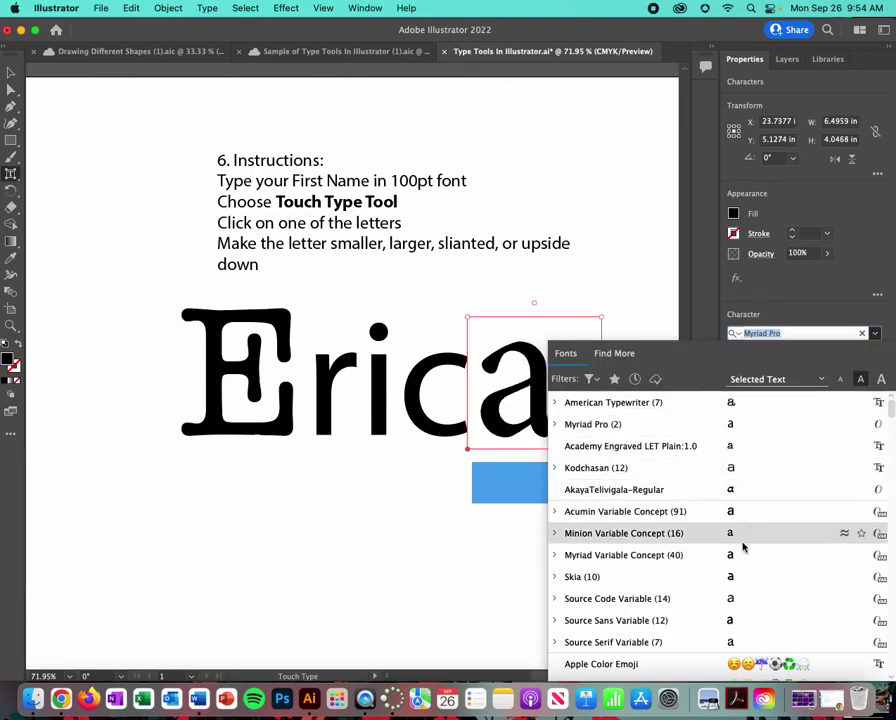
{"action": "scroll", "coordinate": [716, 576], "scroll_direction": "down", "scroll_amount": 5}
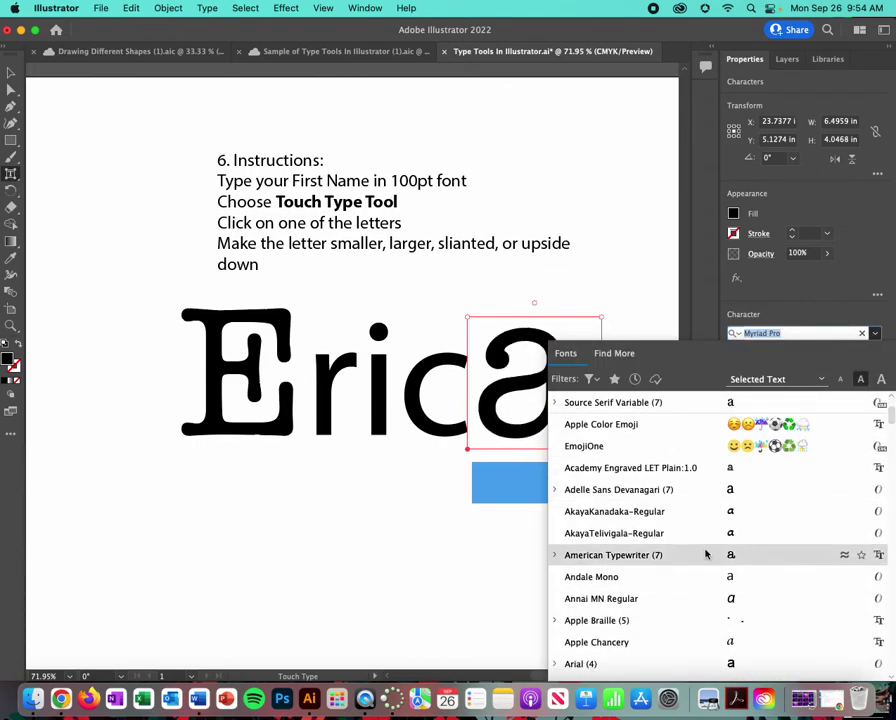
{"action": "scroll", "coordinate": [706, 556], "scroll_direction": "down", "scroll_amount": 4}
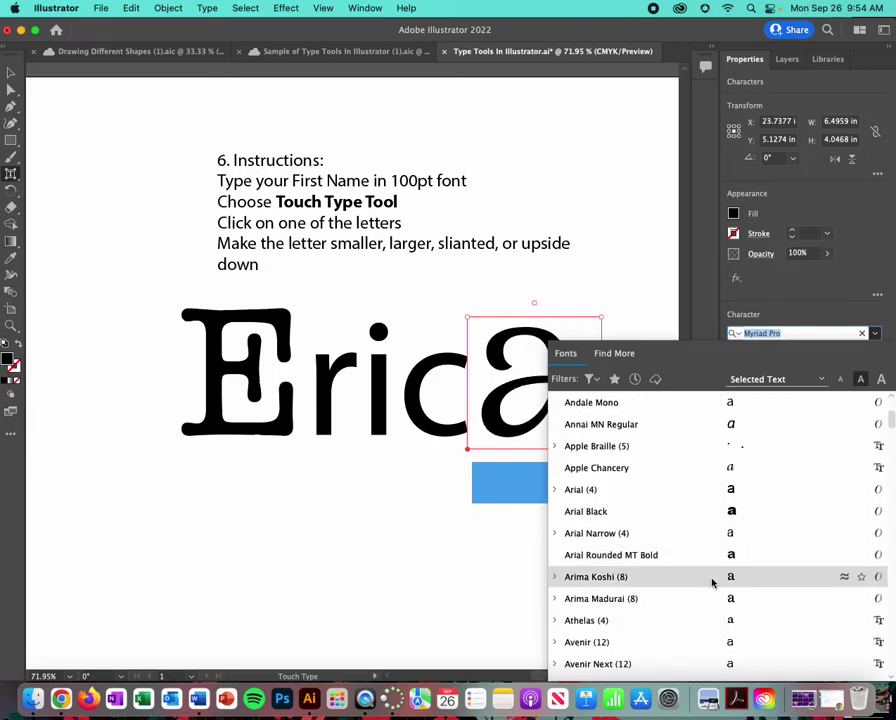
{"action": "left_click", "coordinate": [705, 580]}
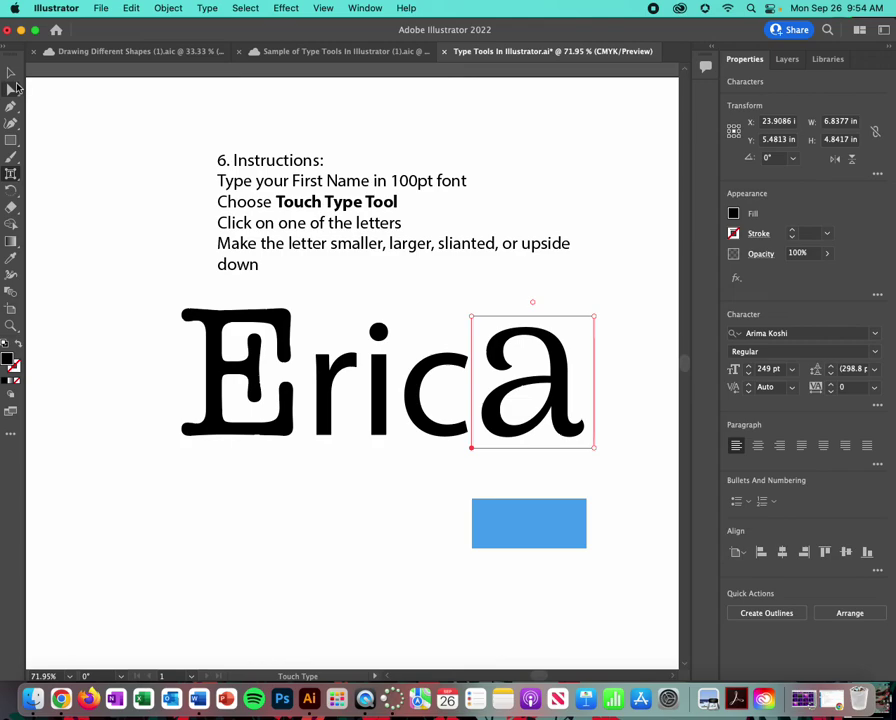
{"action": "left_click", "coordinate": [11, 72]}
{"action": "left_click", "coordinate": [606, 479]}
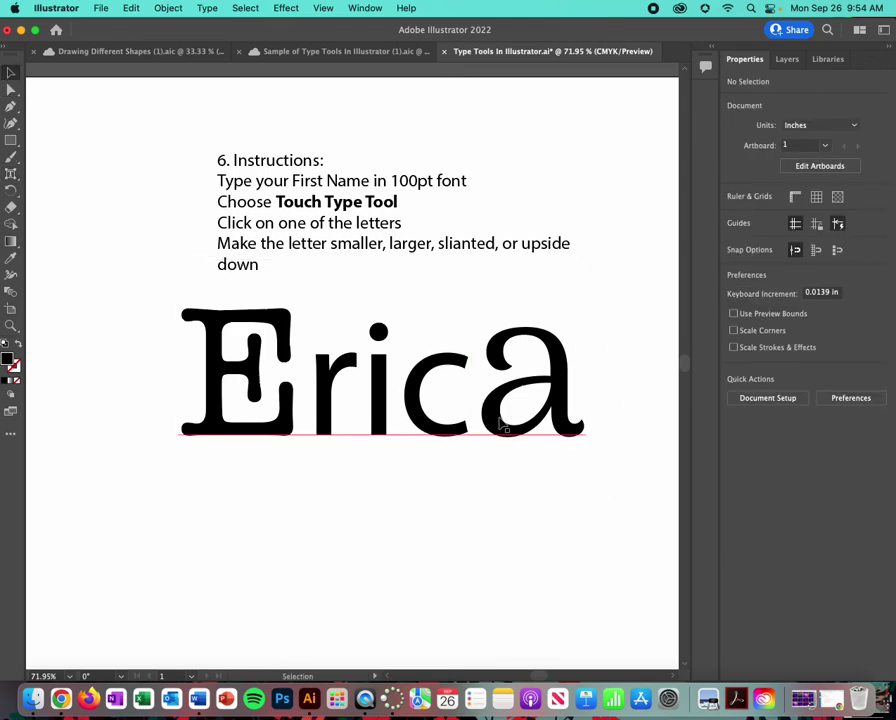
Review the whole worksheet and examine its Save As location choices, closing them without saving.
{"action": "key", "text": "super+minus"}
{"action": "key", "text": "super+minus"}
{"action": "key", "text": "super+minus"}
{"action": "key", "text": "super+minus"}
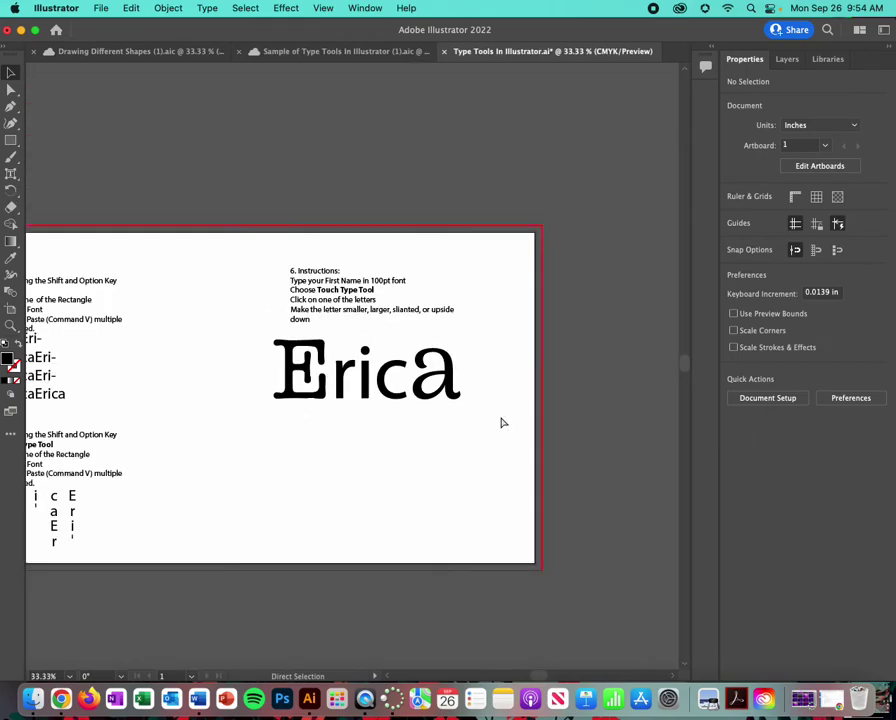
{"action": "scroll", "coordinate": [185, 180], "scroll_direction": "left", "scroll_amount": 5}
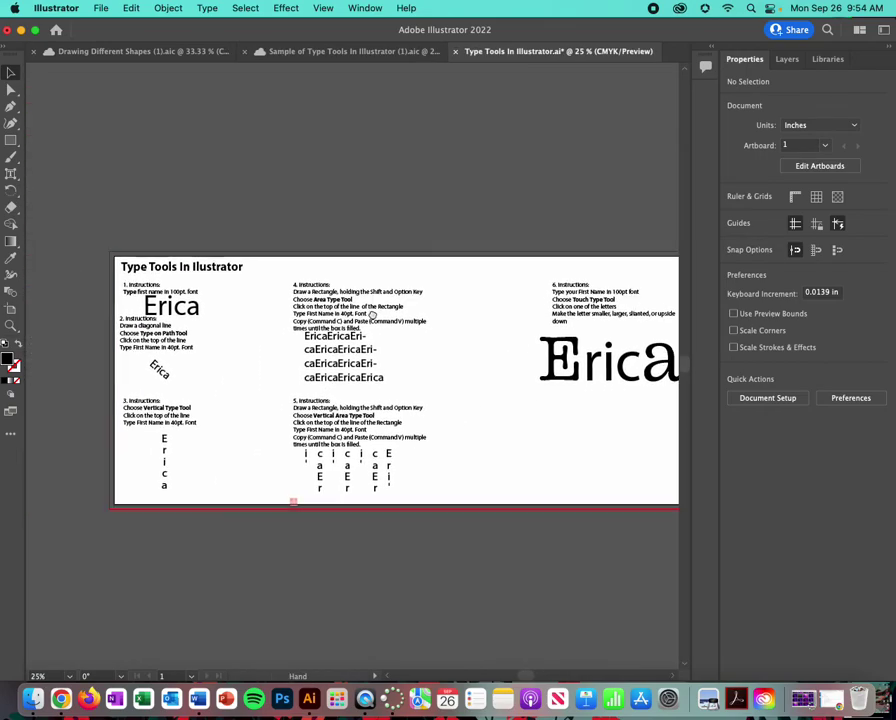
{"action": "left_click", "coordinate": [101, 8]}
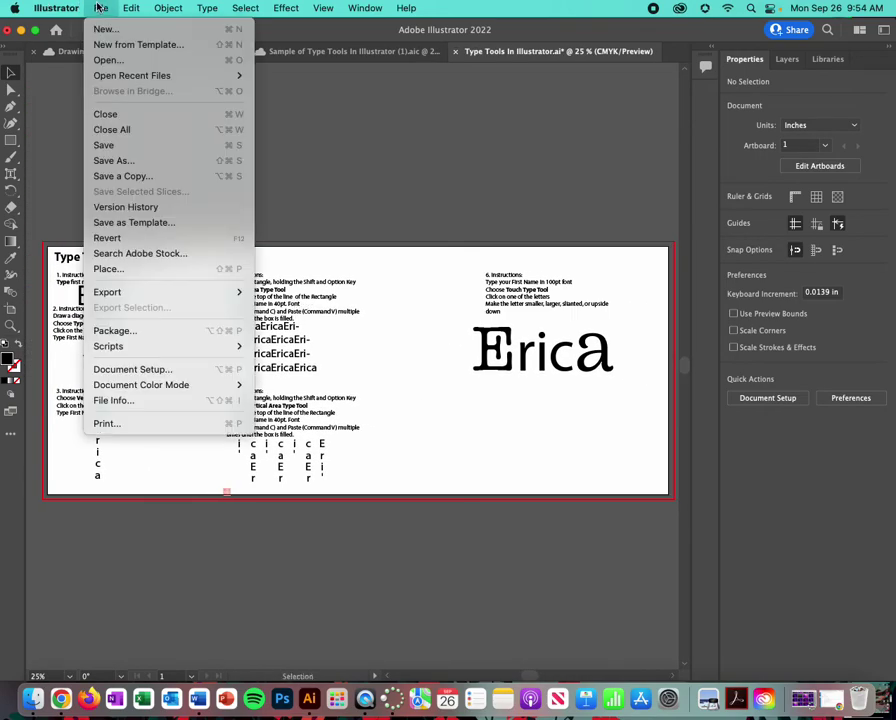
{"action": "left_click", "coordinate": [122, 160]}
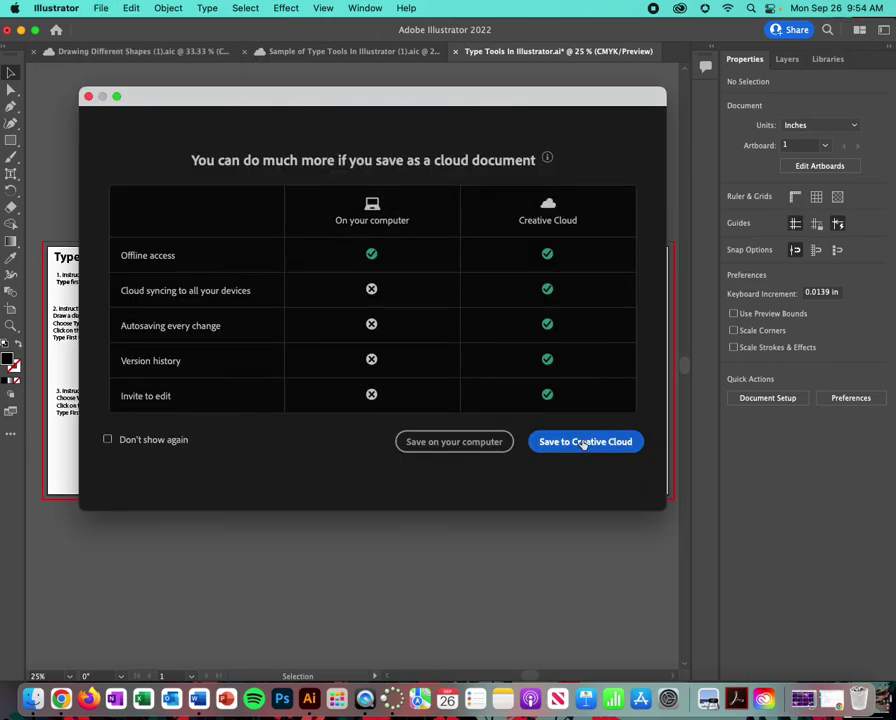
{"action": "left_click", "coordinate": [88, 96]}
Examine the Export As settings for a PNG of the worksheet and close them without exporting.
{"action": "left_click", "coordinate": [101, 8]}
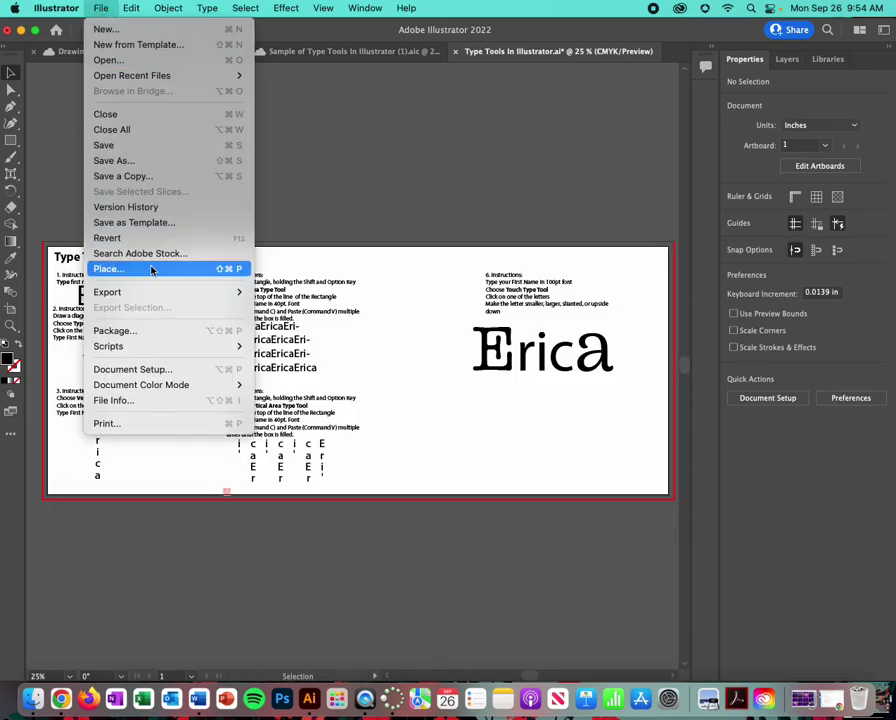
{"action": "mouse_move", "coordinate": [146, 292]}
{"action": "left_click", "coordinate": [314, 309]}
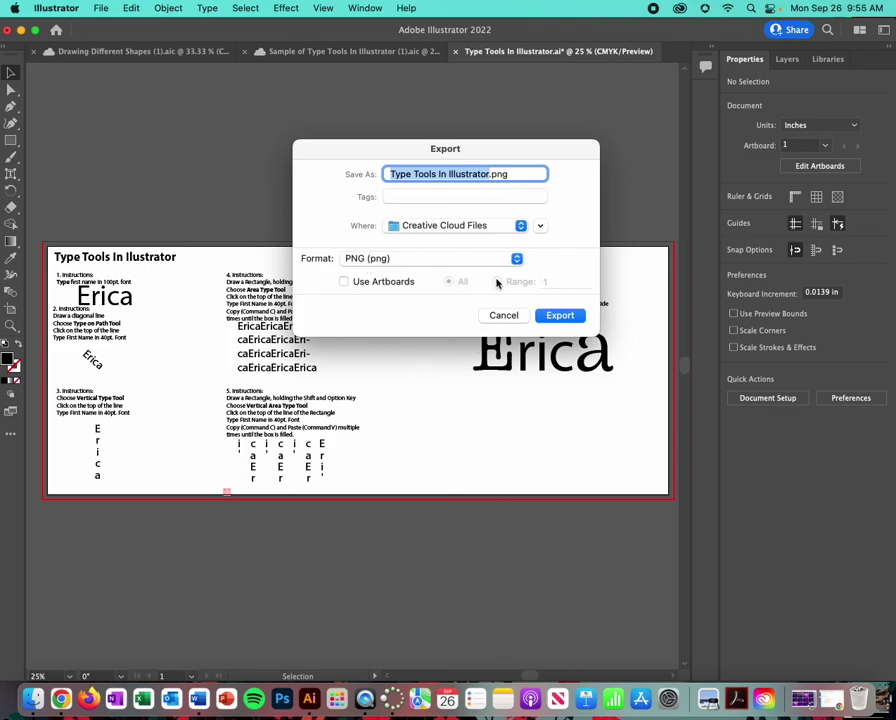
{"action": "left_click", "coordinate": [505, 316]}
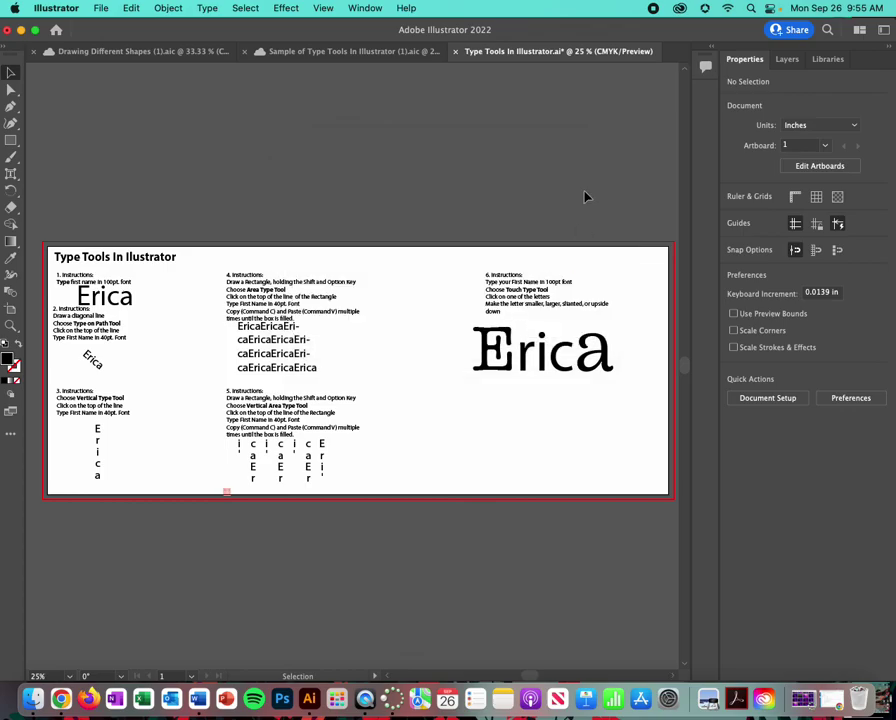